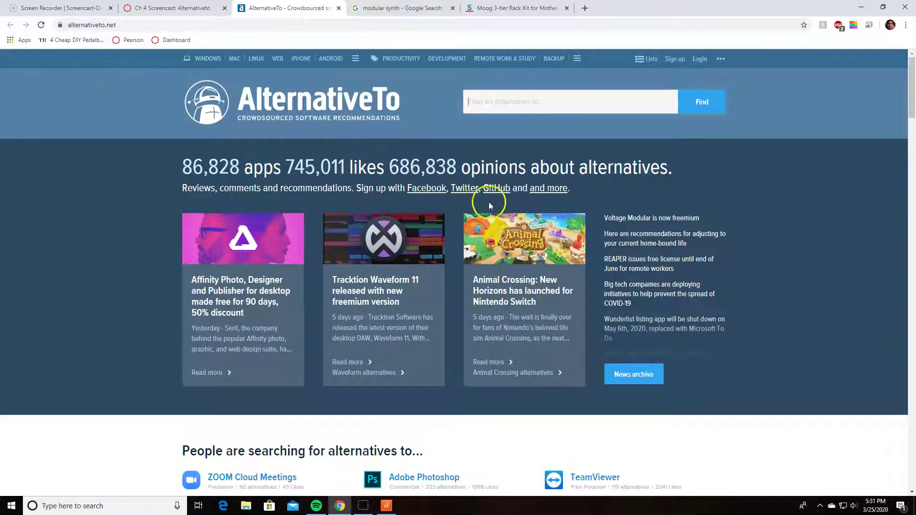
Look over the AlternativeTo home page's news cards and its list of popular software searches.
{"action": "scroll", "coordinate": [454, 185], "scroll_direction": "down", "scroll_amount": 3}
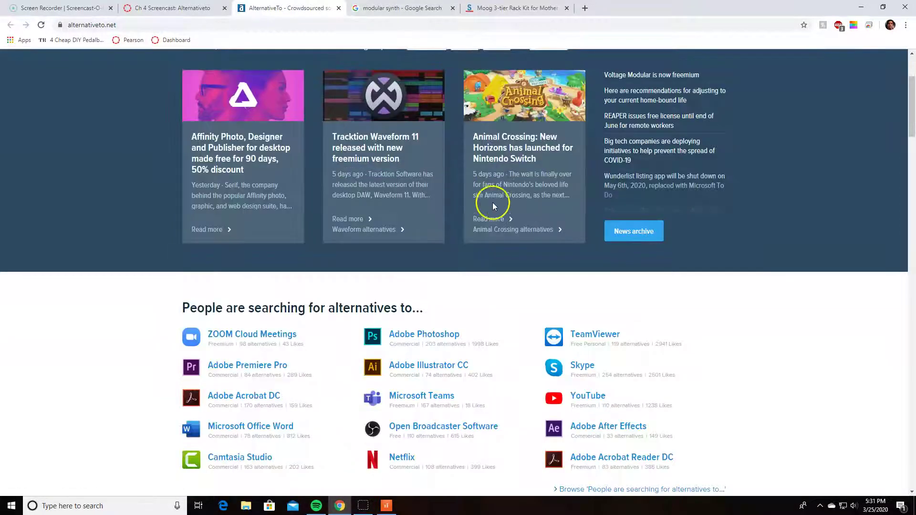
{"action": "scroll", "coordinate": [492, 203], "scroll_direction": "down", "scroll_amount": 7}
{"action": "scroll", "coordinate": [425, 215], "scroll_direction": "up", "scroll_amount": 8}
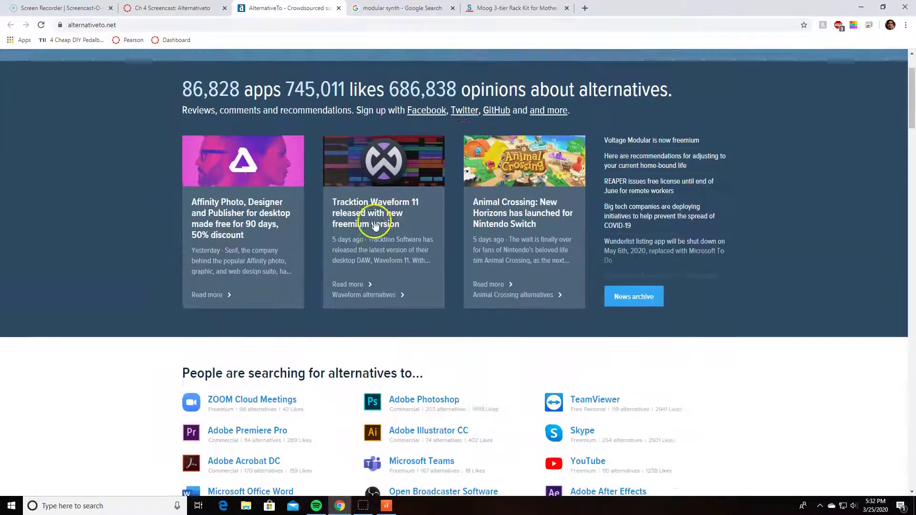
{"action": "scroll", "coordinate": [375, 226], "scroll_direction": "up", "scroll_amount": 2}
{"action": "left_click", "coordinate": [198, 317]}
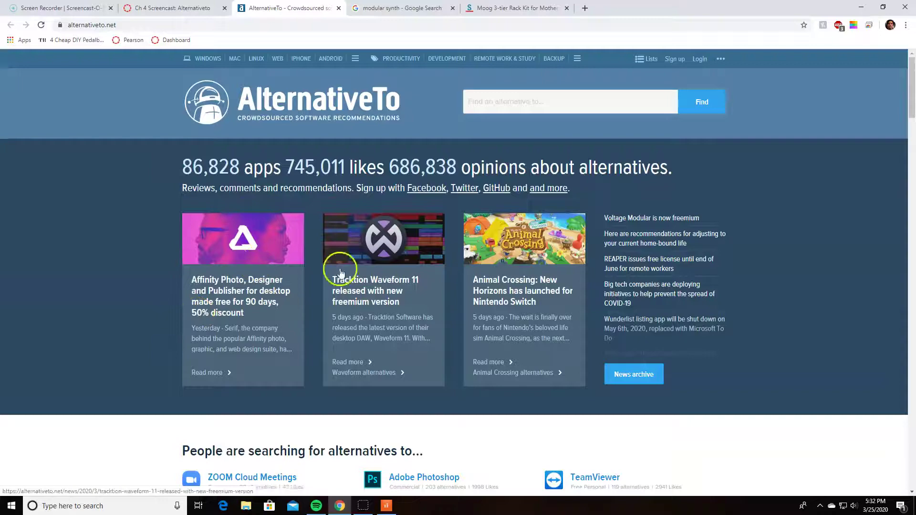
Switch to Cakewalk and open the Voltage Modular FX plugin from the Audio track's effects.
{"action": "left_click", "coordinate": [390, 507]}
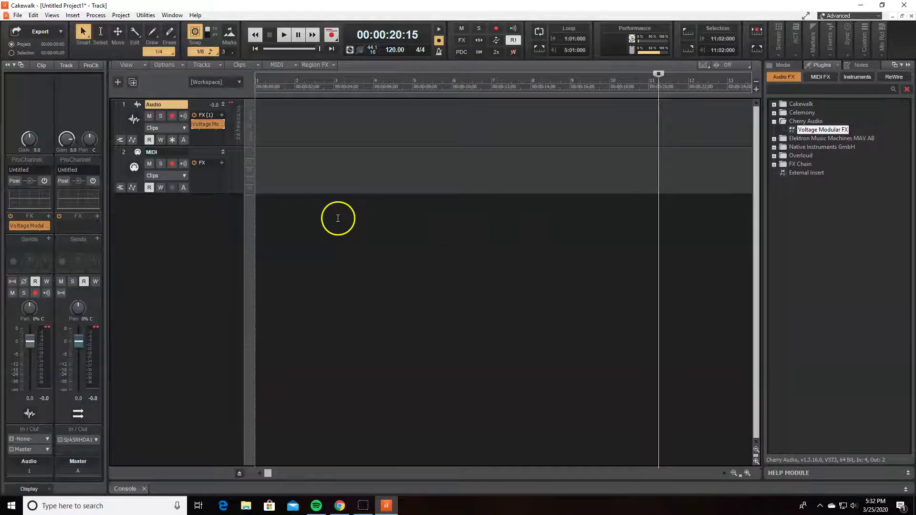
{"action": "double_click", "coordinate": [202, 125]}
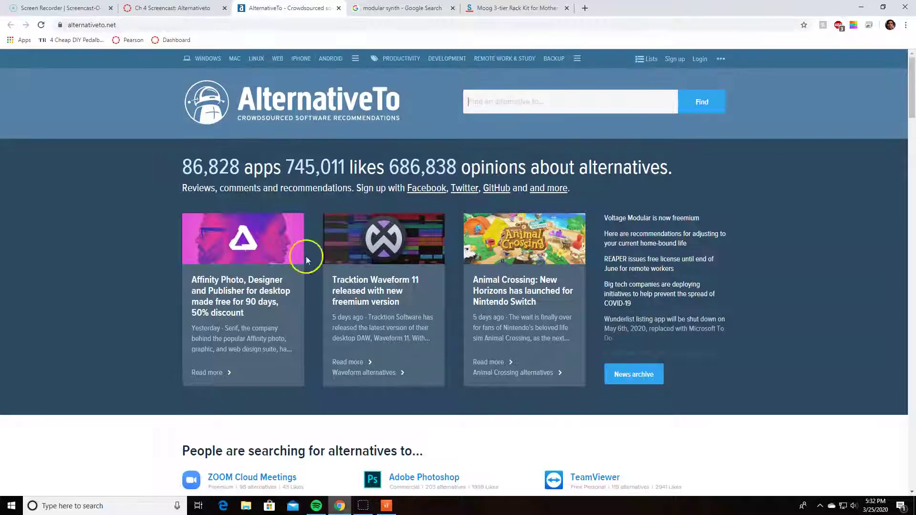
Switch to Chrome, browse the modular synth image results, and enlarge the Pinterest photo of a cable-covered rack.
{"action": "left_click", "coordinate": [340, 506]}
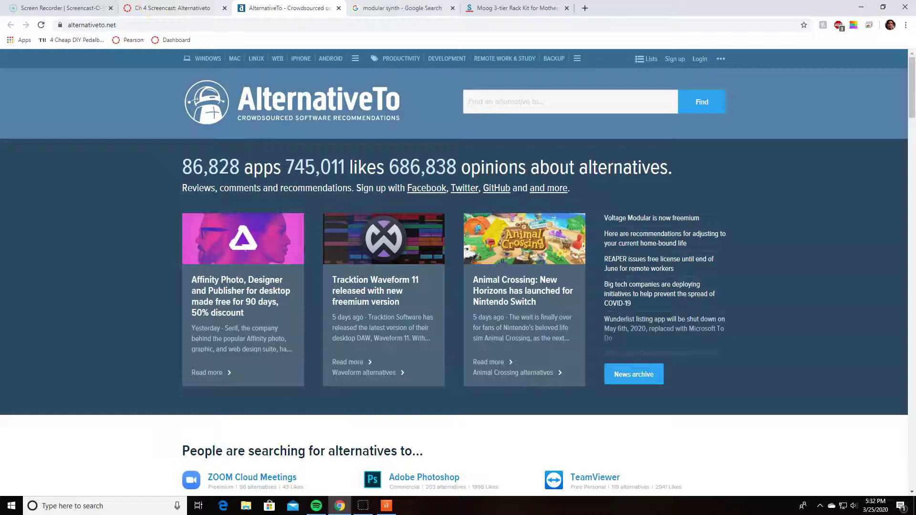
{"action": "left_click", "coordinate": [396, 9]}
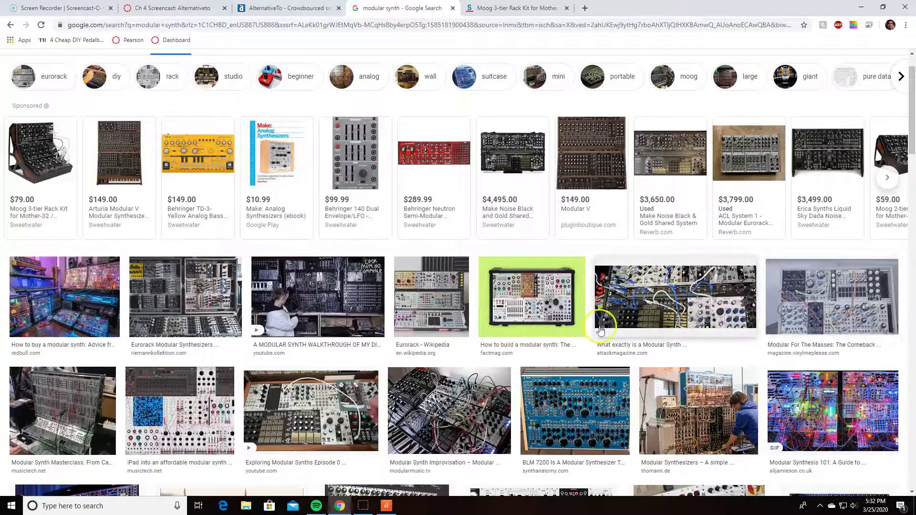
{"action": "scroll", "coordinate": [45, 262], "scroll_direction": "down", "scroll_amount": 5}
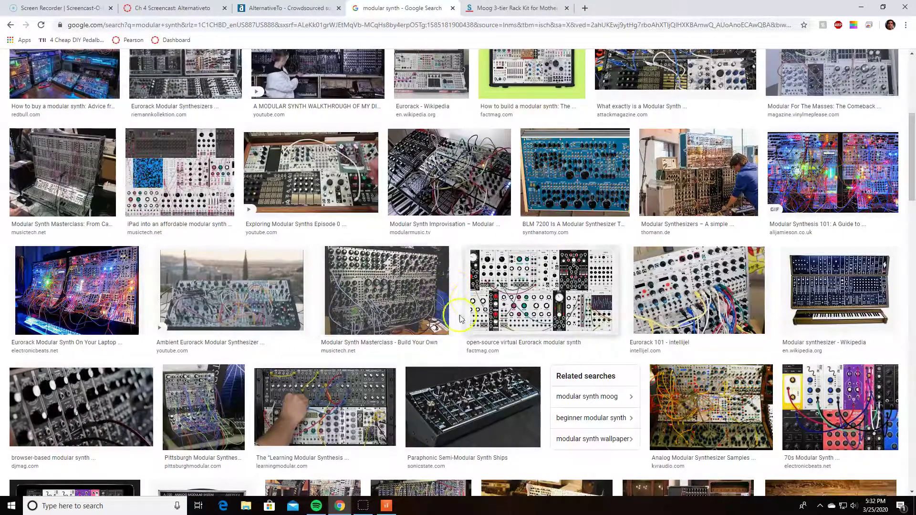
{"action": "scroll", "coordinate": [433, 296], "scroll_direction": "down", "scroll_amount": 2}
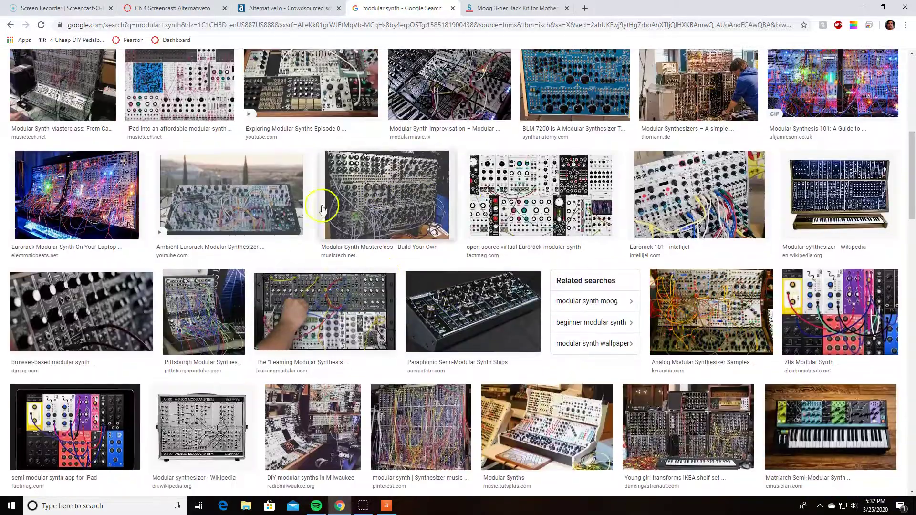
{"action": "scroll", "coordinate": [317, 204], "scroll_direction": "up", "scroll_amount": 6}
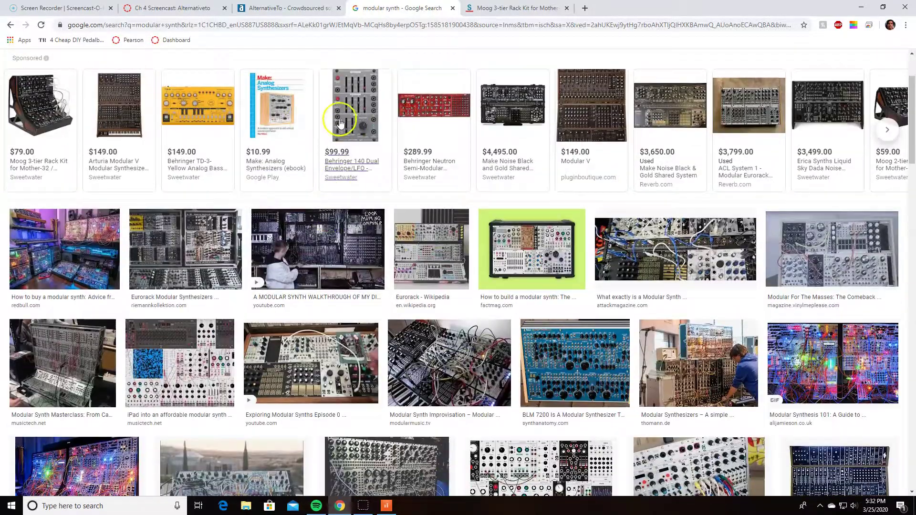
{"action": "scroll", "coordinate": [363, 185], "scroll_direction": "up", "scroll_amount": 2}
{"action": "scroll", "coordinate": [501, 205], "scroll_direction": "down", "scroll_amount": 4}
{"action": "scroll", "coordinate": [521, 206], "scroll_direction": "down", "scroll_amount": 2}
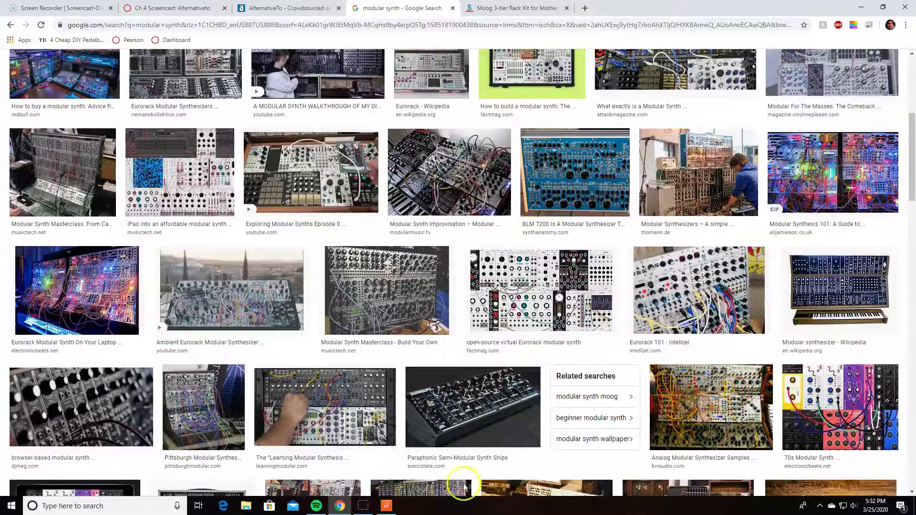
{"action": "mouse_move", "coordinate": [386, 510]}
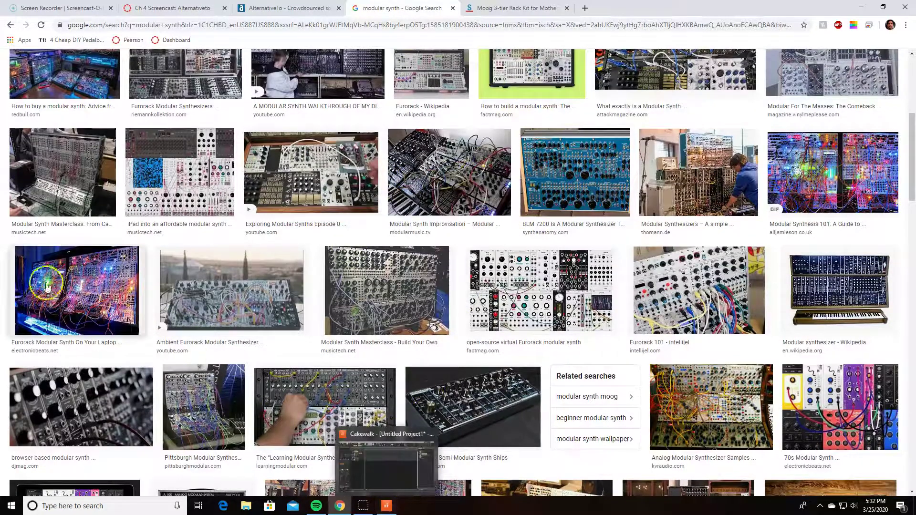
{"action": "scroll", "coordinate": [100, 172], "scroll_direction": "down", "scroll_amount": 3}
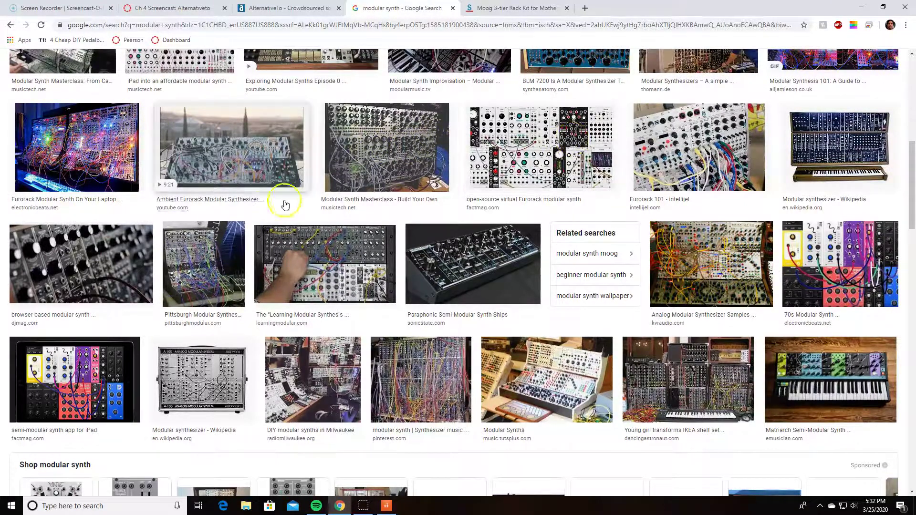
{"action": "scroll", "coordinate": [241, 191], "scroll_direction": "up", "scroll_amount": 2}
{"action": "scroll", "coordinate": [241, 196], "scroll_direction": "up", "scroll_amount": 6}
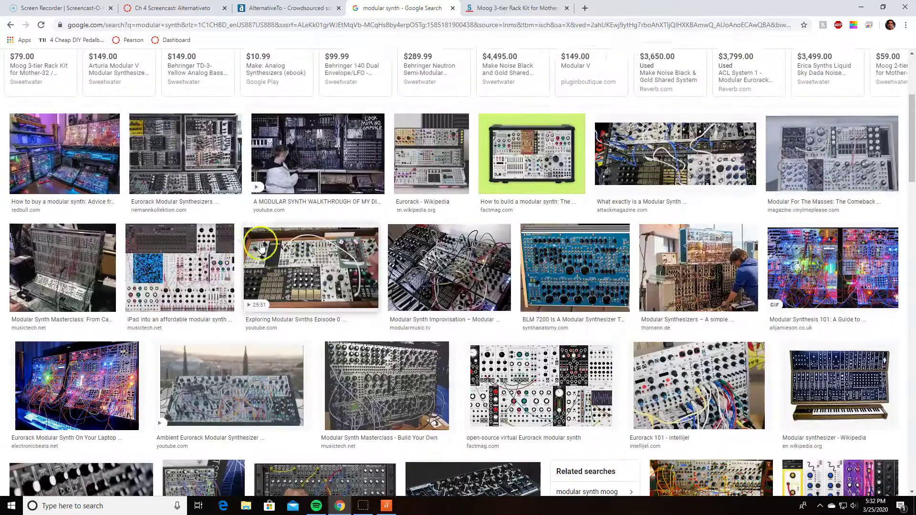
{"action": "scroll", "coordinate": [621, 270], "scroll_direction": "down", "scroll_amount": 3}
{"action": "scroll", "coordinate": [621, 270], "scroll_direction": "down", "scroll_amount": 3}
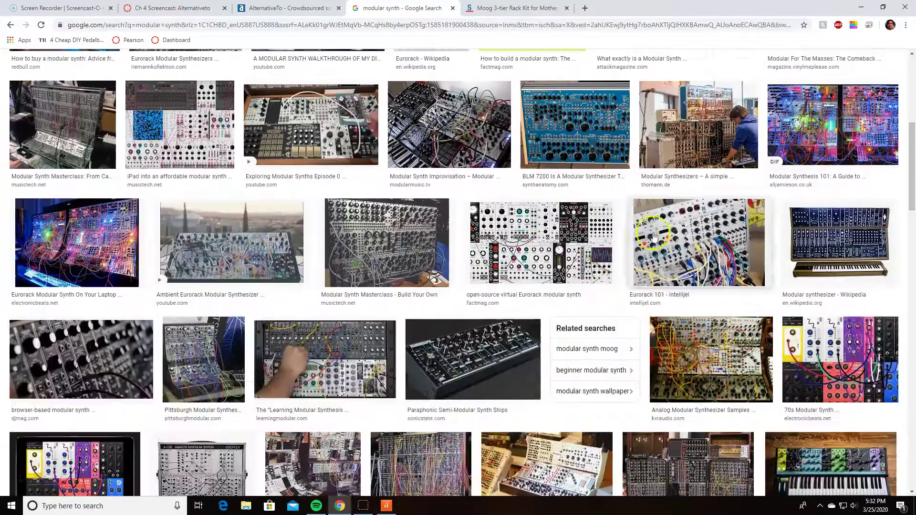
{"action": "scroll", "coordinate": [705, 327], "scroll_direction": "down", "scroll_amount": 4}
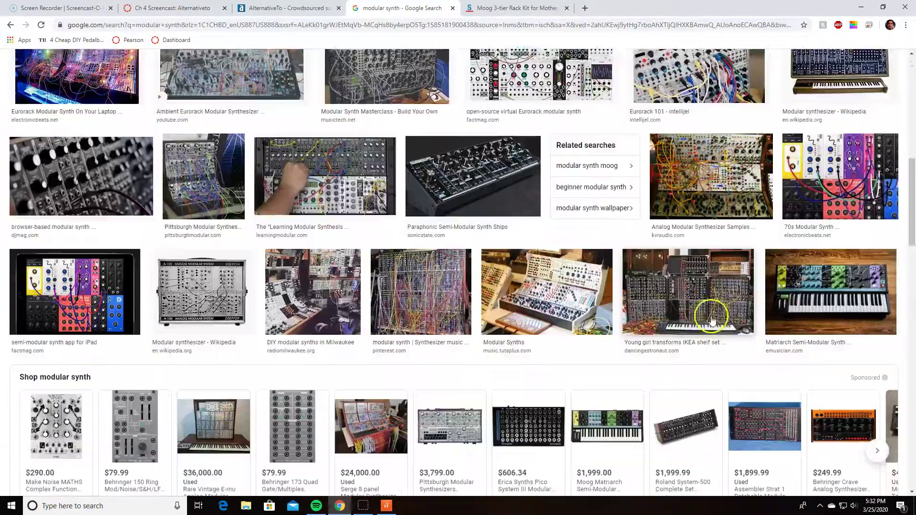
{"action": "left_click", "coordinate": [414, 276]}
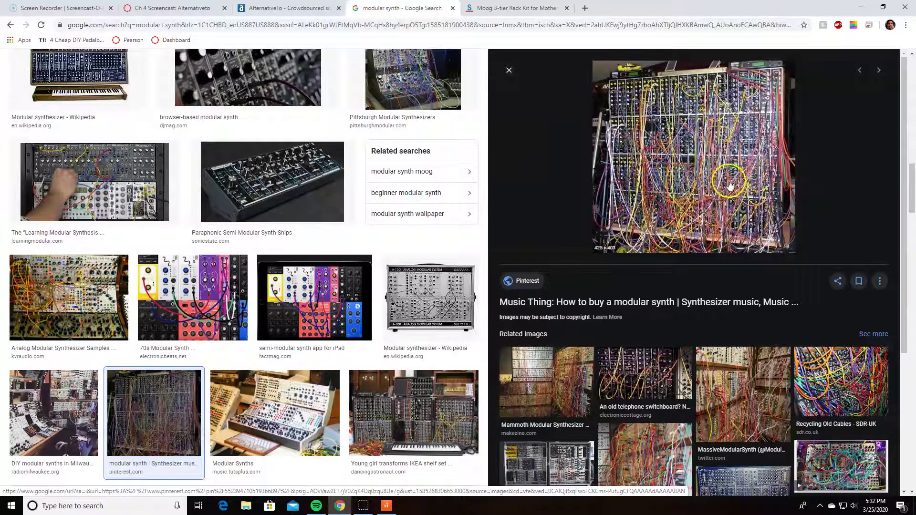
Switch back to Cakewalk, then reposition and slightly enlarge the Voltage Modular FX window so its whole cabinet shows.
{"action": "left_click", "coordinate": [386, 506]}
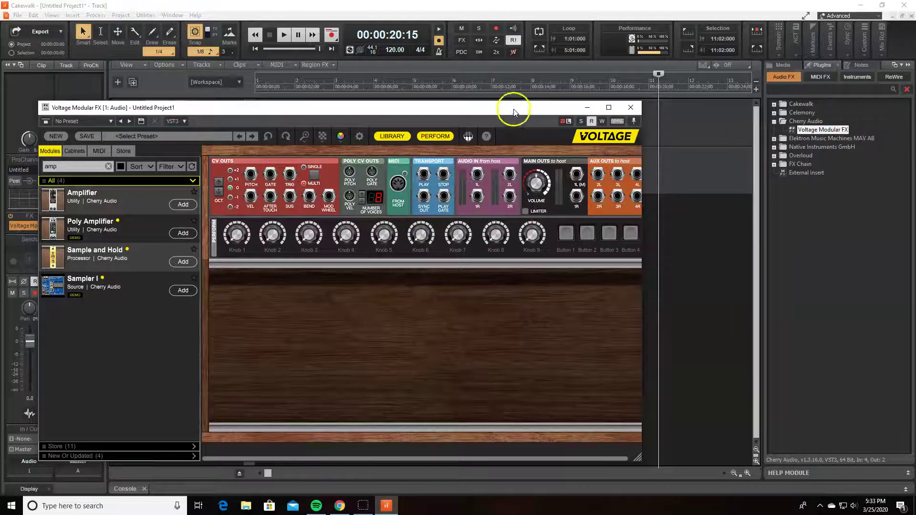
{"action": "left_click_drag", "start_coordinate": [512, 105], "coordinate": [515, 79]}
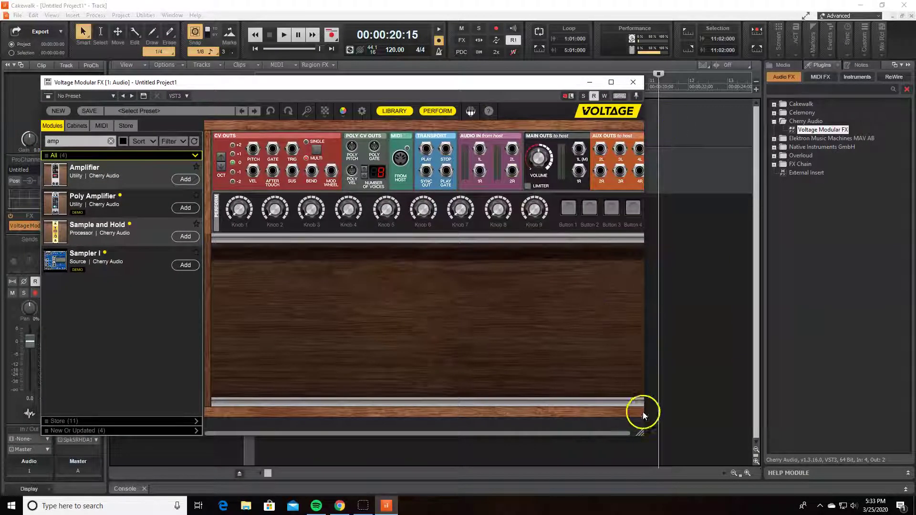
{"action": "left_click_drag", "start_coordinate": [640, 432], "coordinate": [654, 482]}
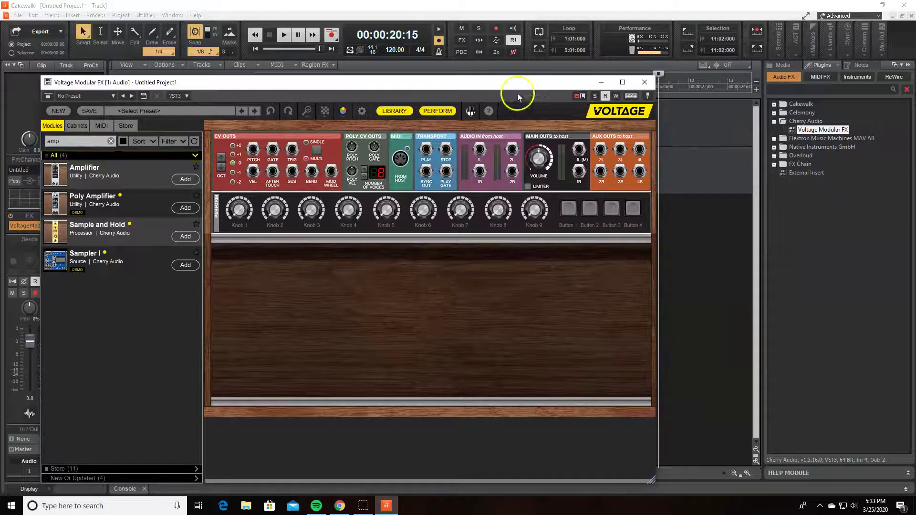
{"action": "left_click_drag", "start_coordinate": [514, 79], "coordinate": [494, 15]}
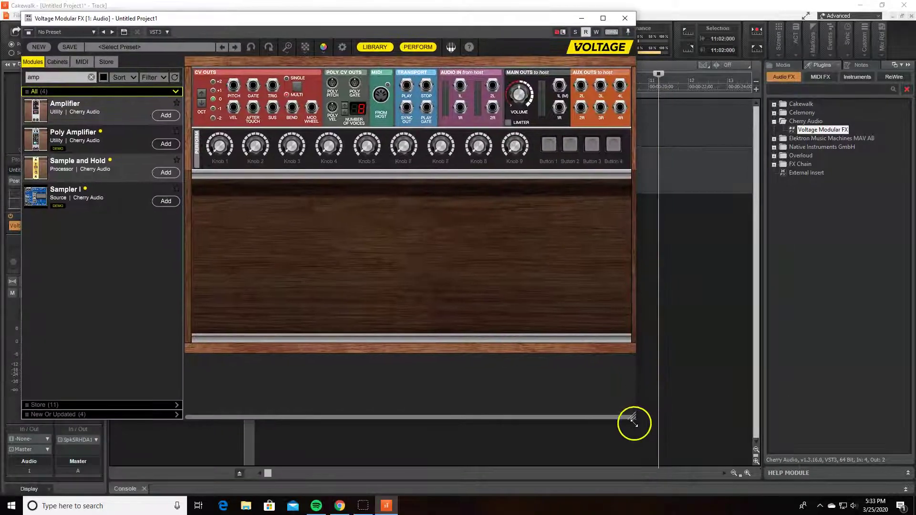
{"action": "left_click_drag", "start_coordinate": [633, 422], "coordinate": [636, 435]}
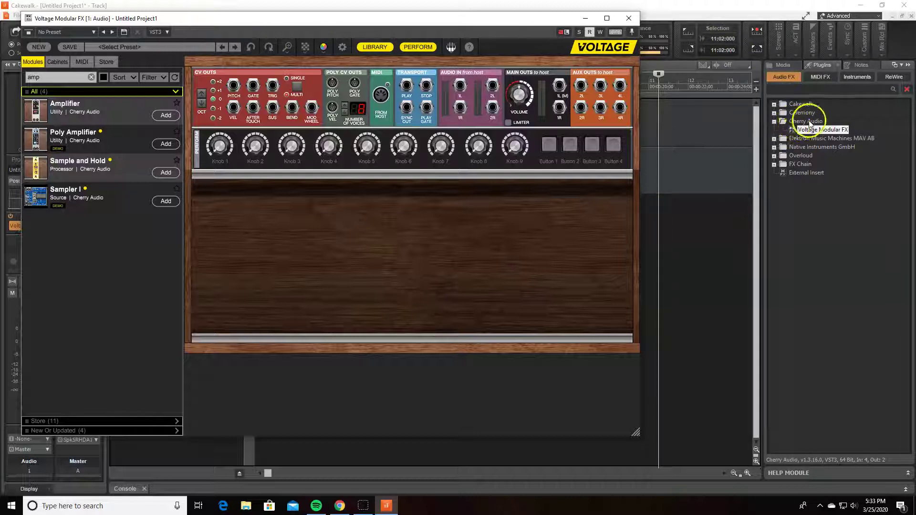
{"action": "left_click", "coordinate": [830, 125]}
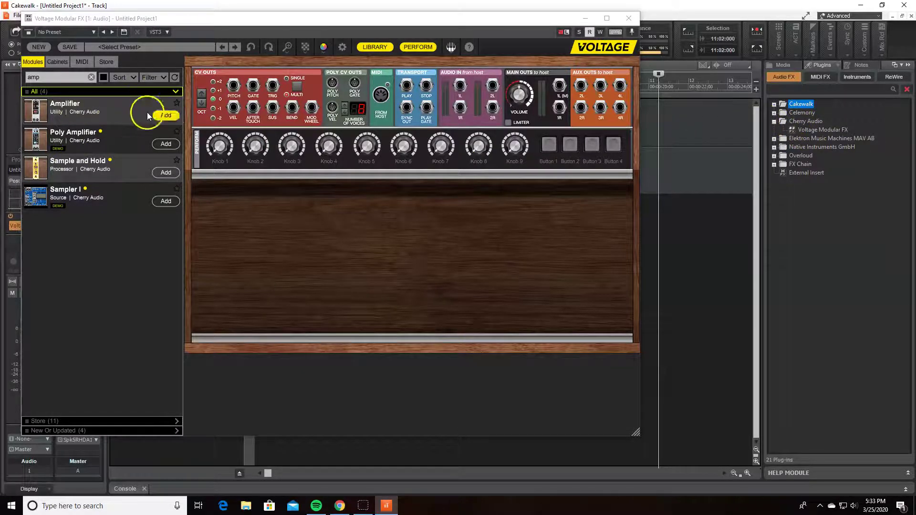
Add the Amplifier, Sample and Hold, and Sampler I modules to the empty cabinet.
{"action": "left_click", "coordinate": [164, 115]}
{"action": "left_click", "coordinate": [166, 172]}
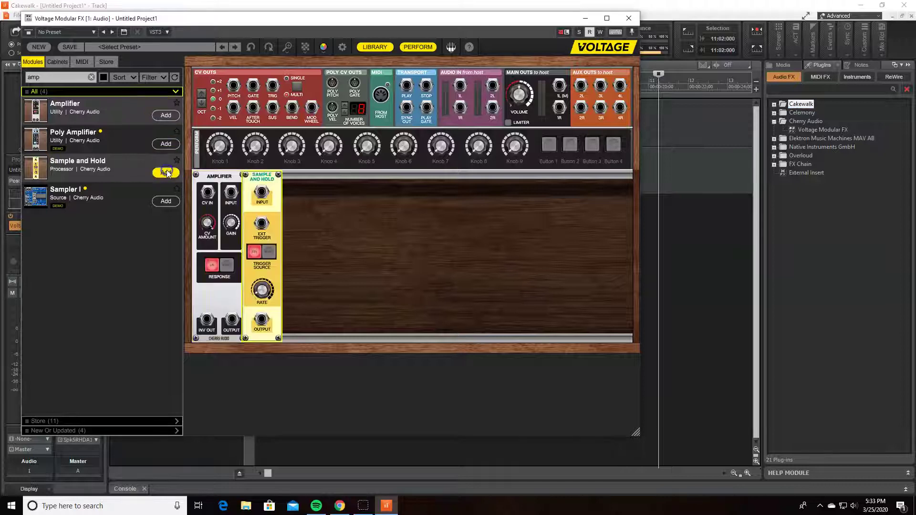
{"action": "left_click", "coordinate": [165, 202]}
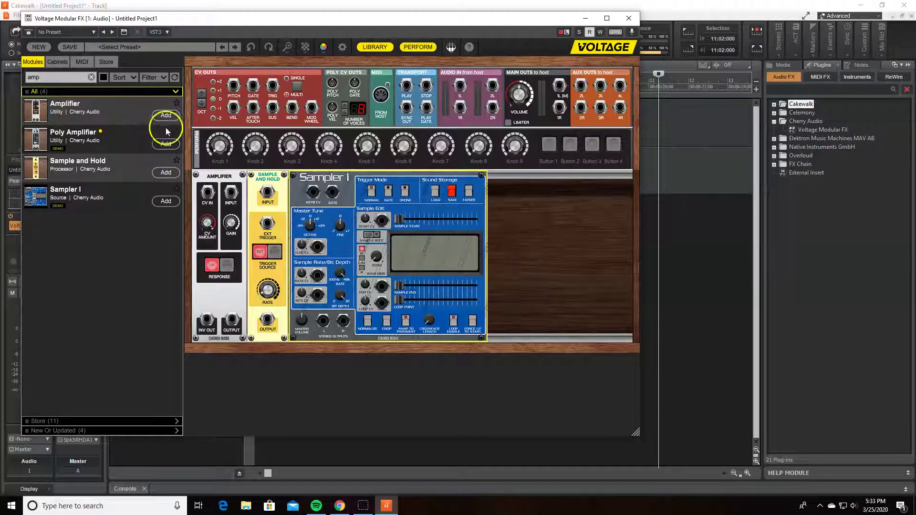
Clear the module search filter and add the Arpeggiator, Bandpass Filter, Bend Limiter, and Blank Panel 6hp - White modules.
{"action": "left_click", "coordinate": [90, 76]}
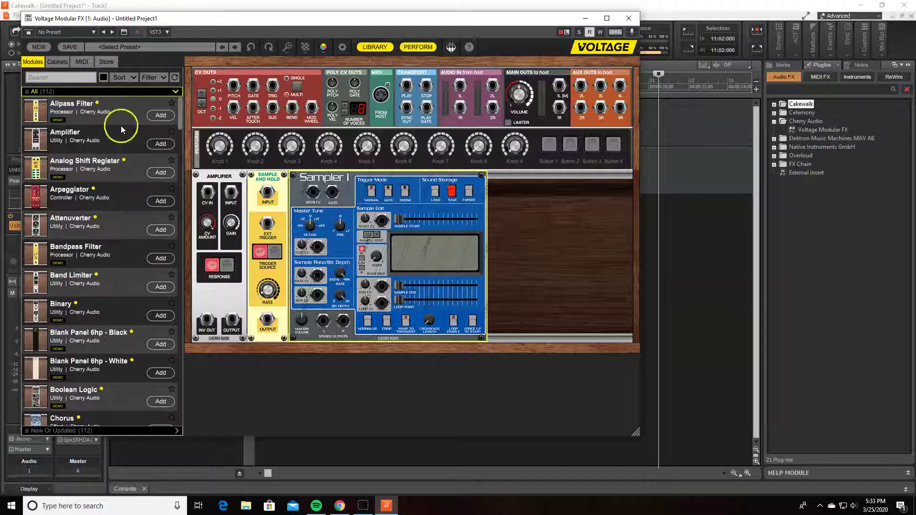
{"action": "left_click", "coordinate": [160, 201]}
{"action": "left_click", "coordinate": [160, 258]}
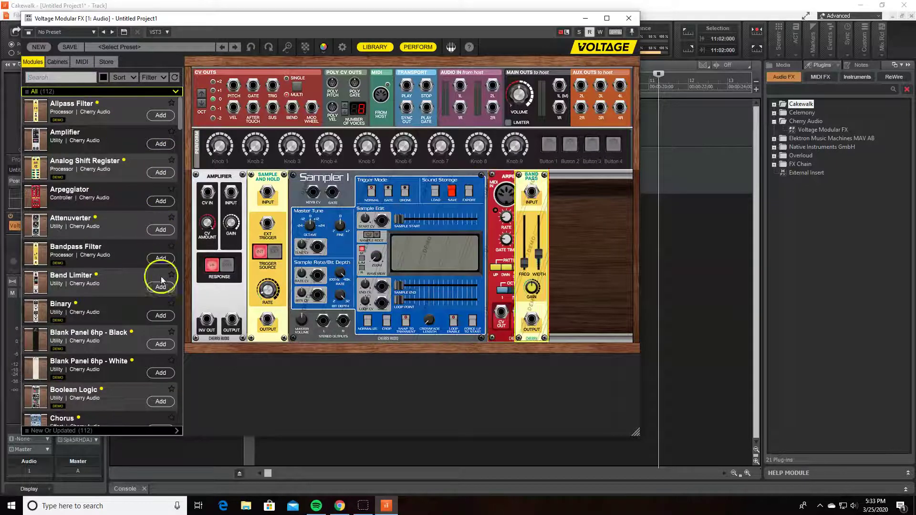
{"action": "left_click", "coordinate": [161, 287]}
{"action": "left_click", "coordinate": [161, 372]}
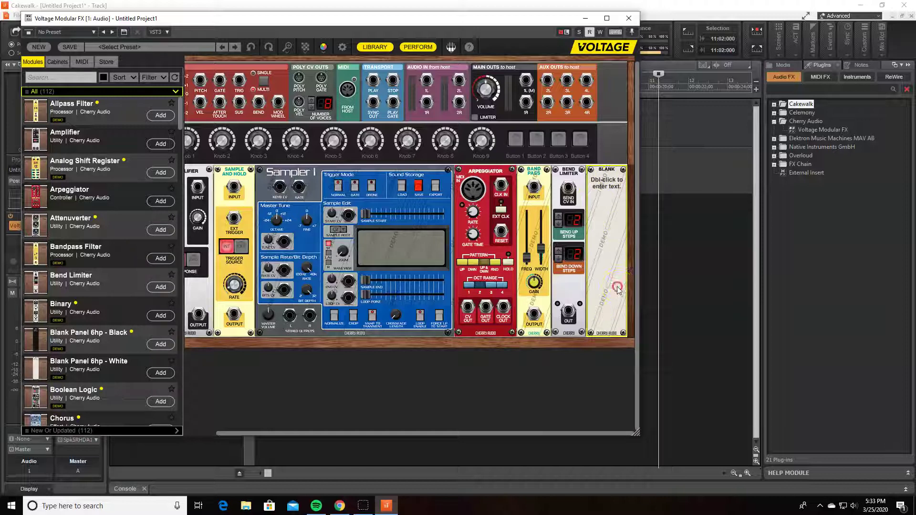
Remove the white blank panel, Bend Limiter, and Bandpass Filter modules from the cabinet.
{"action": "right_click", "coordinate": [603, 190]}
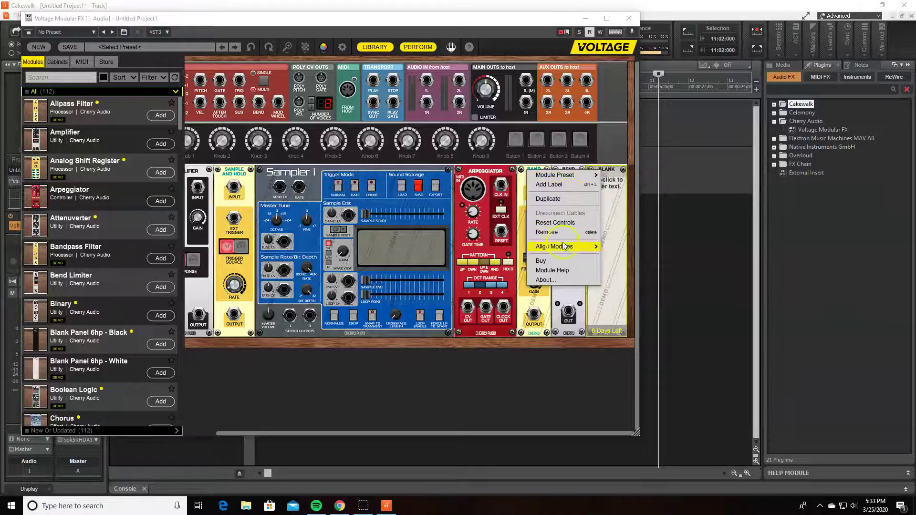
{"action": "left_click", "coordinate": [559, 238]}
{"action": "right_click", "coordinate": [591, 180]}
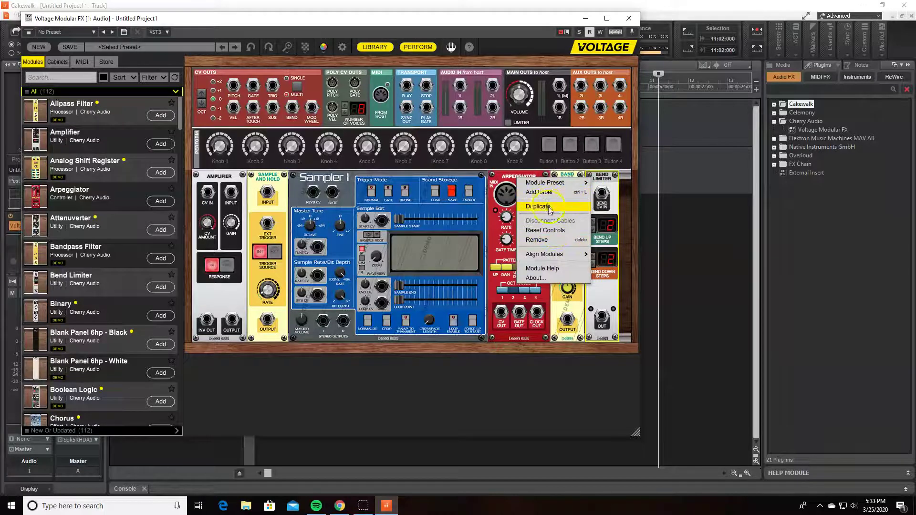
{"action": "left_click", "coordinate": [550, 208]}
{"action": "right_click", "coordinate": [566, 181]}
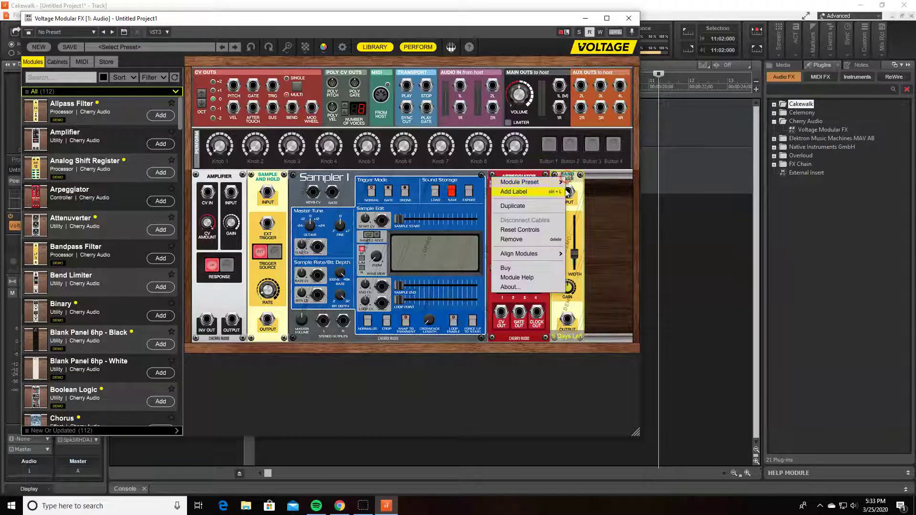
{"action": "left_click", "coordinate": [529, 246]}
Empty the cabinet by removing the Arpeggiator, Sampler I, Sample and Hold, and Amplifier modules.
{"action": "right_click", "coordinate": [518, 178]}
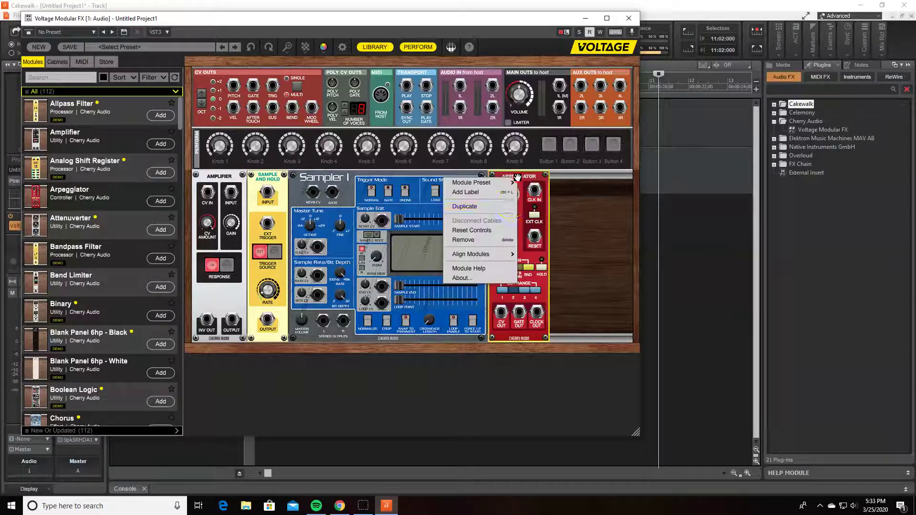
{"action": "left_click", "coordinate": [484, 240]}
{"action": "right_click", "coordinate": [449, 181]}
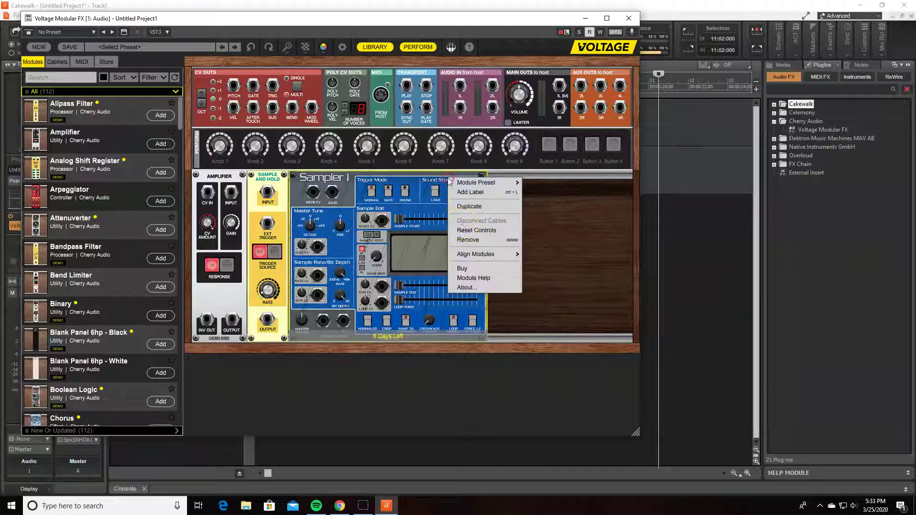
{"action": "left_click", "coordinate": [469, 240]}
{"action": "right_click", "coordinate": [267, 179]}
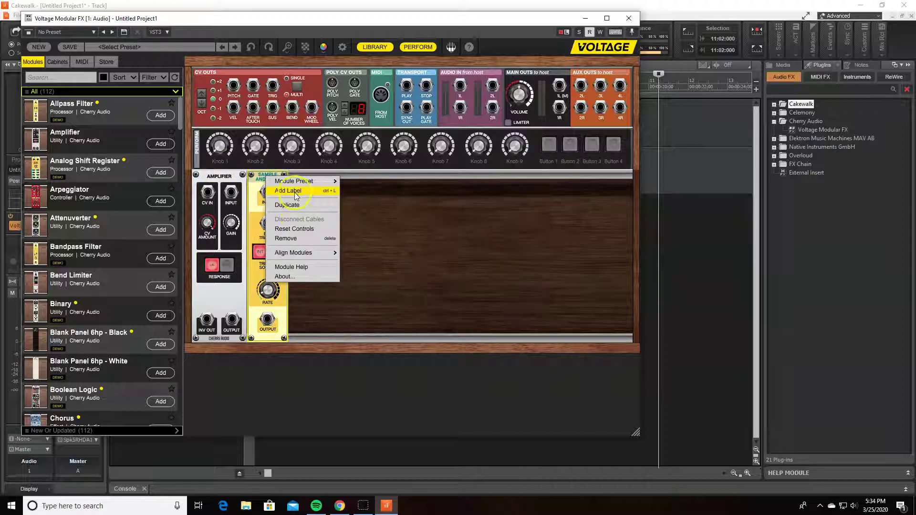
{"action": "left_click", "coordinate": [296, 239]}
{"action": "right_click", "coordinate": [226, 178]}
{"action": "left_click", "coordinate": [254, 204]}
{"action": "left_click", "coordinate": [254, 241]}
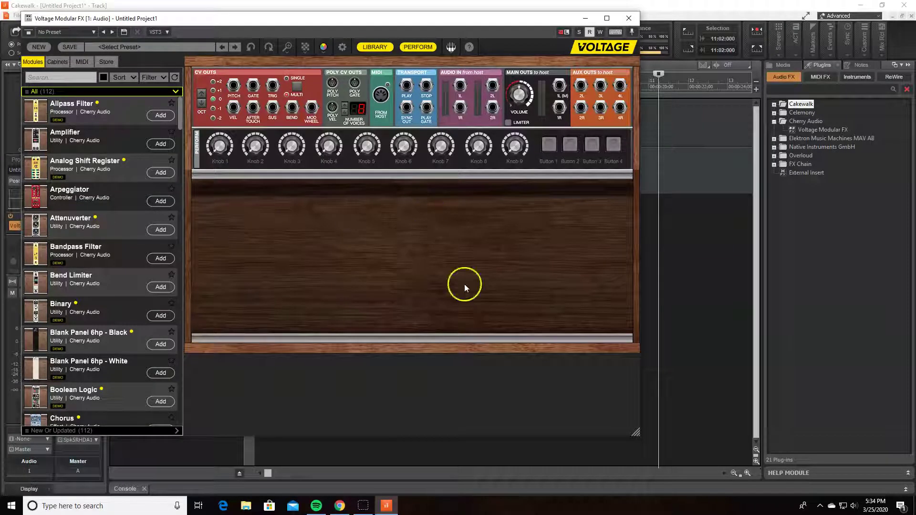
Search the module library for "osci" and add a Vintage Oscillator with a duplicate of it, plus a standard Oscillator.
{"action": "left_click", "coordinate": [75, 77]}
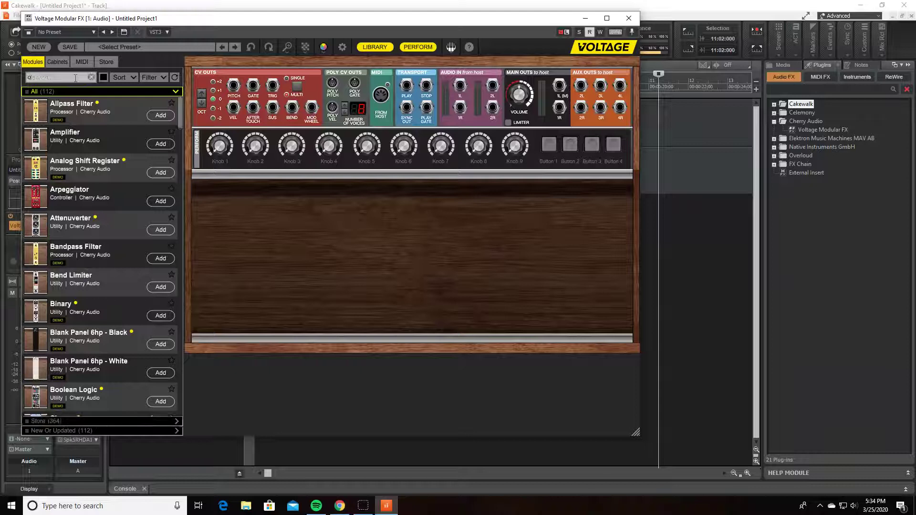
{"action": "type", "text": "osci"}
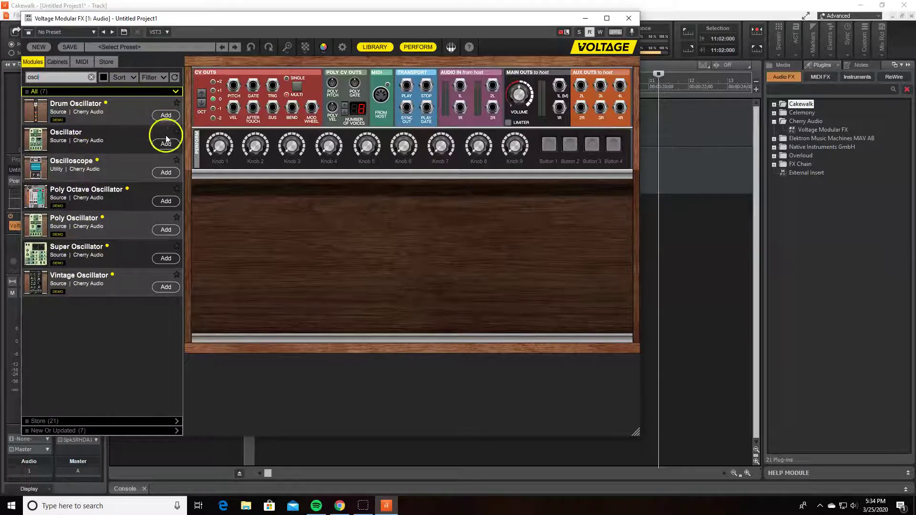
{"action": "left_click", "coordinate": [166, 287]}
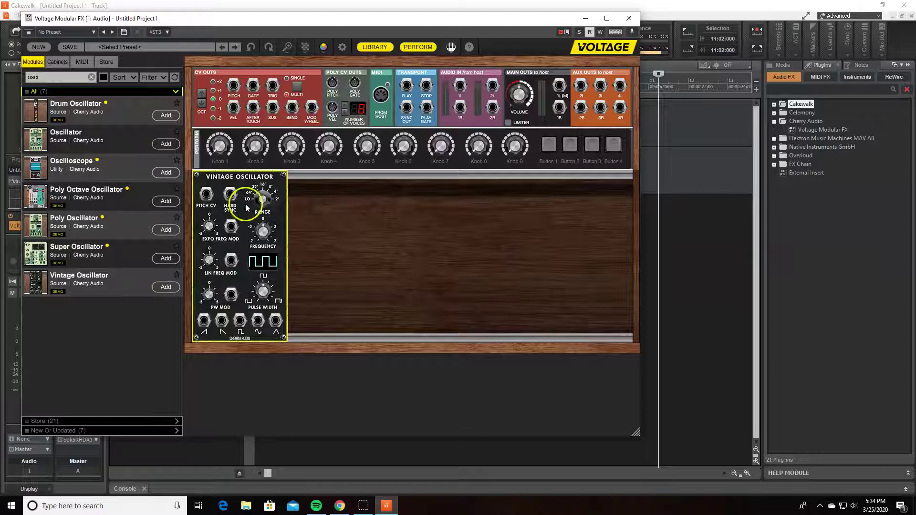
{"action": "right_click", "coordinate": [256, 175]}
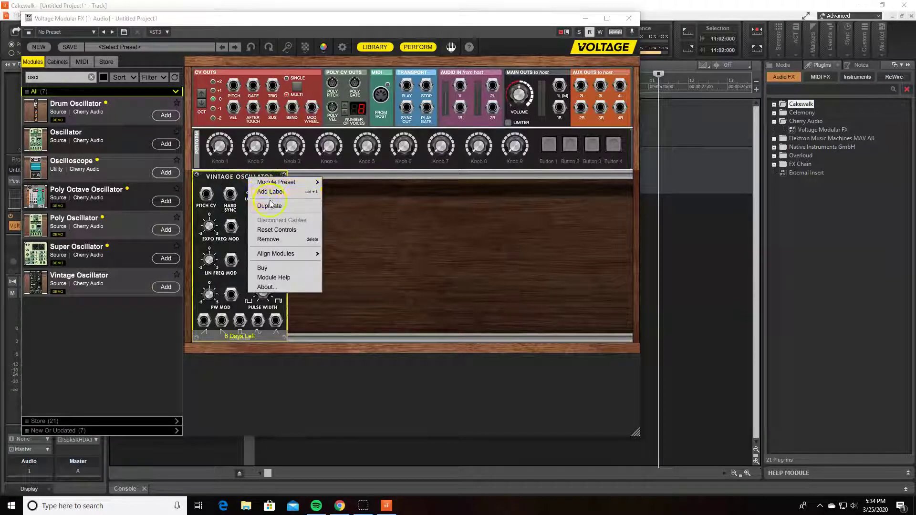
{"action": "left_click", "coordinate": [268, 204]}
{"action": "left_click", "coordinate": [166, 144]}
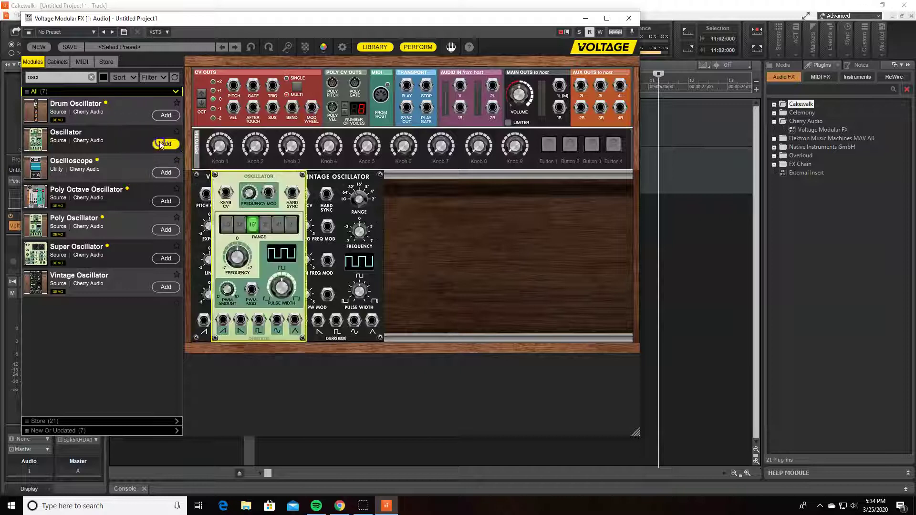
Remove both Vintage Oscillator modules from the cabinet, keeping only the standard Oscillator.
{"action": "right_click", "coordinate": [268, 180]}
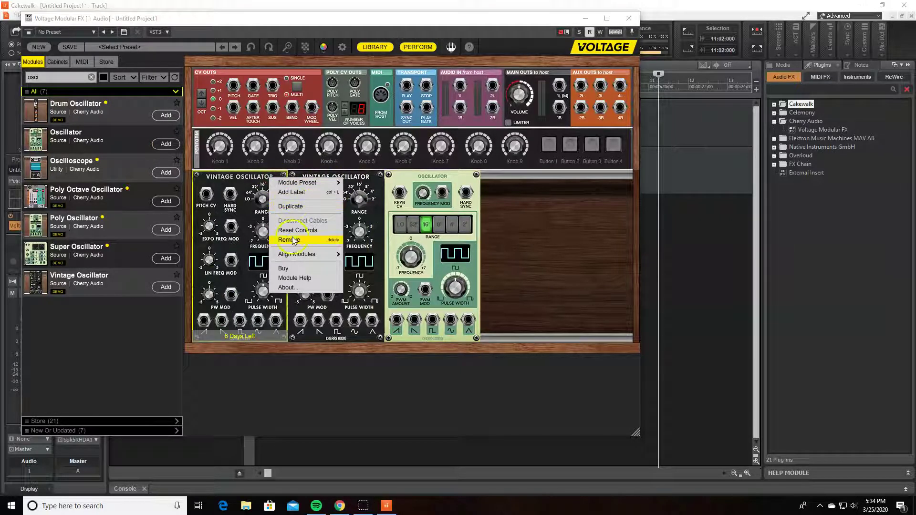
{"action": "left_click", "coordinate": [286, 242]}
{"action": "right_click", "coordinate": [310, 187]}
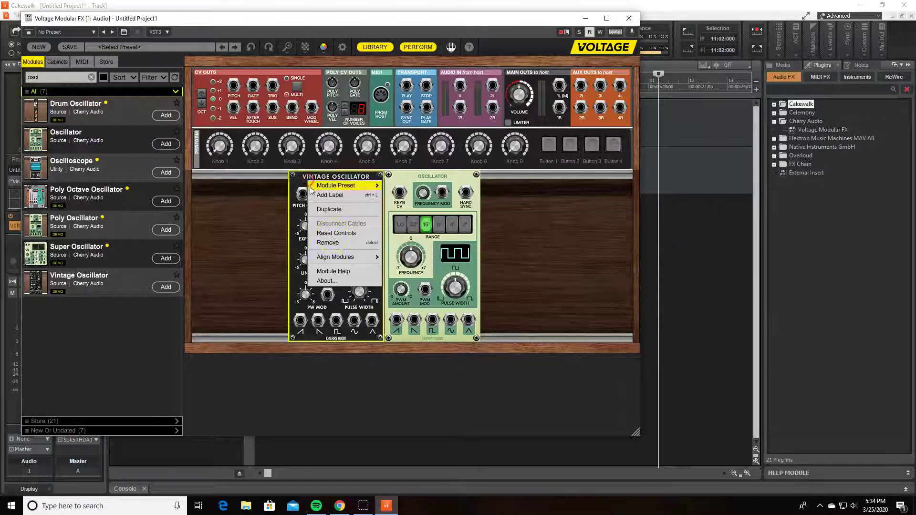
{"action": "left_click", "coordinate": [339, 244]}
Move the Oscillator to the cabinet's left end and patch the Pitch CV output to its Keyb CV input.
{"action": "left_click_drag", "start_coordinate": [433, 178], "coordinate": [244, 178]}
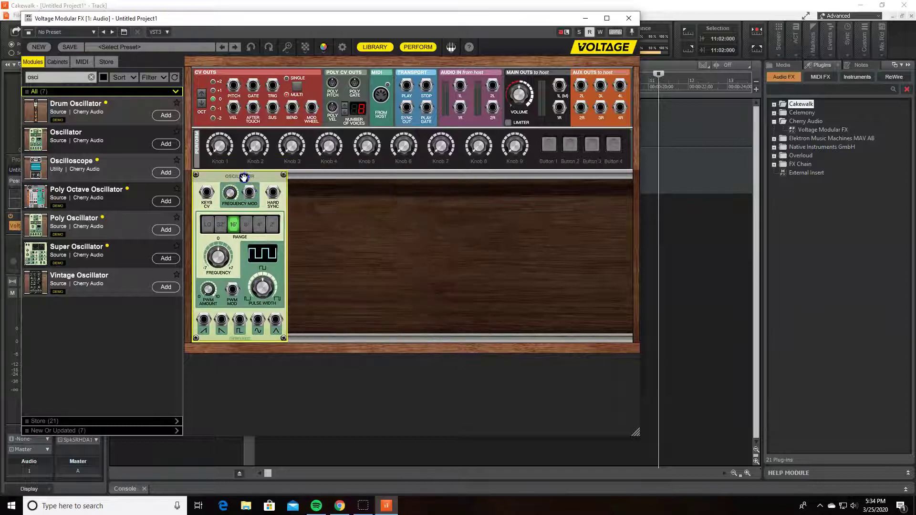
{"action": "left_click_drag", "start_coordinate": [233, 85], "coordinate": [206, 191]}
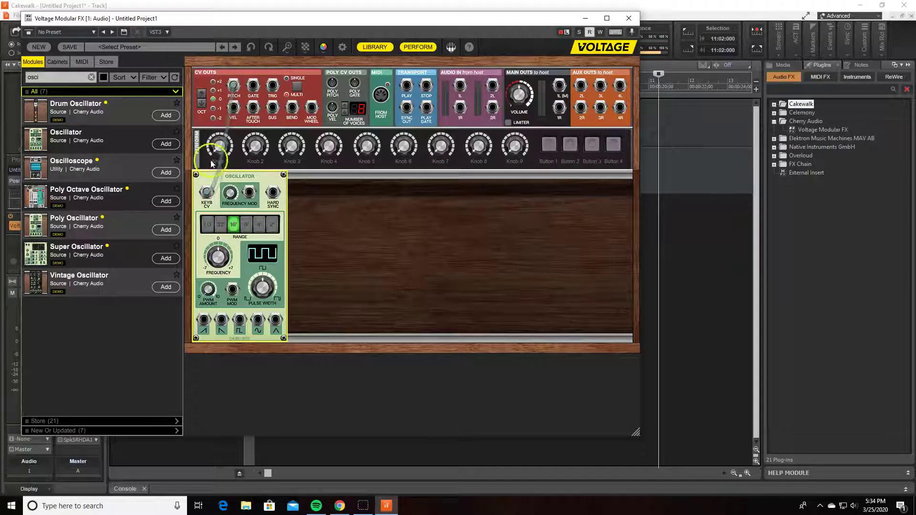
{"action": "left_click_drag", "start_coordinate": [266, 326], "coordinate": [292, 285]}
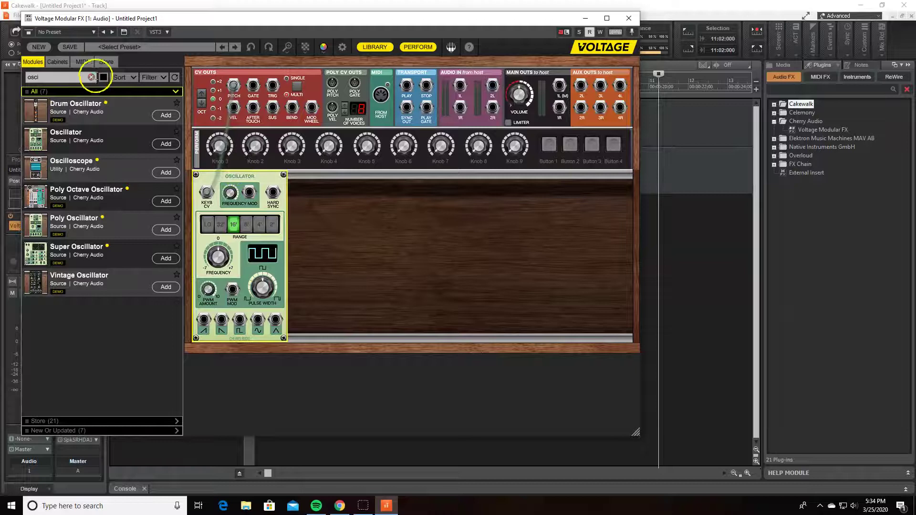
Find and add an Envelope Generator with the search "env" and an Amplifier with the search "amp".
{"action": "left_click", "coordinate": [91, 77]}
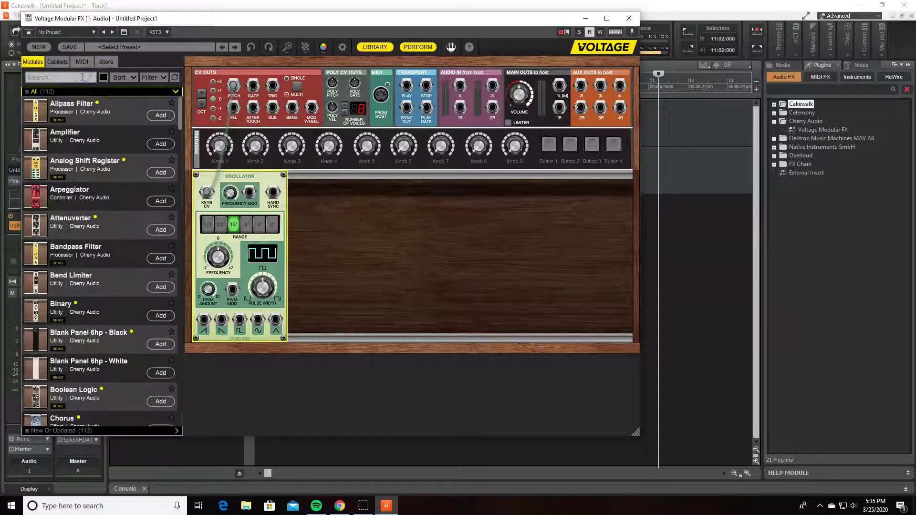
{"action": "type", "text": "env"}
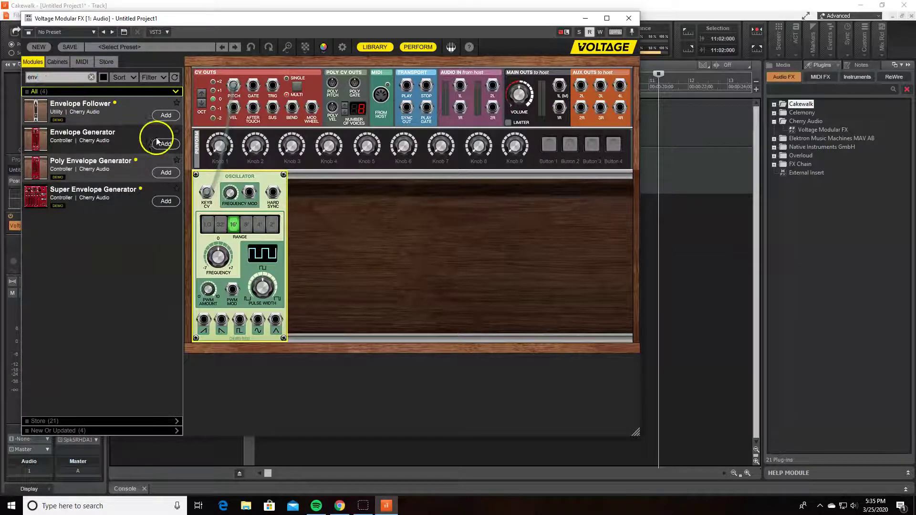
{"action": "left_click", "coordinate": [164, 144]}
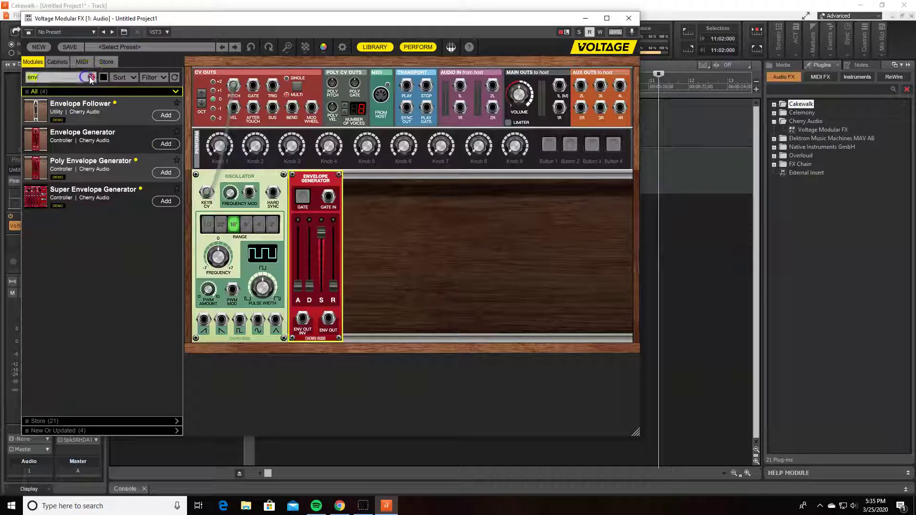
{"action": "left_click", "coordinate": [90, 78]}
{"action": "type", "text": "amp"}
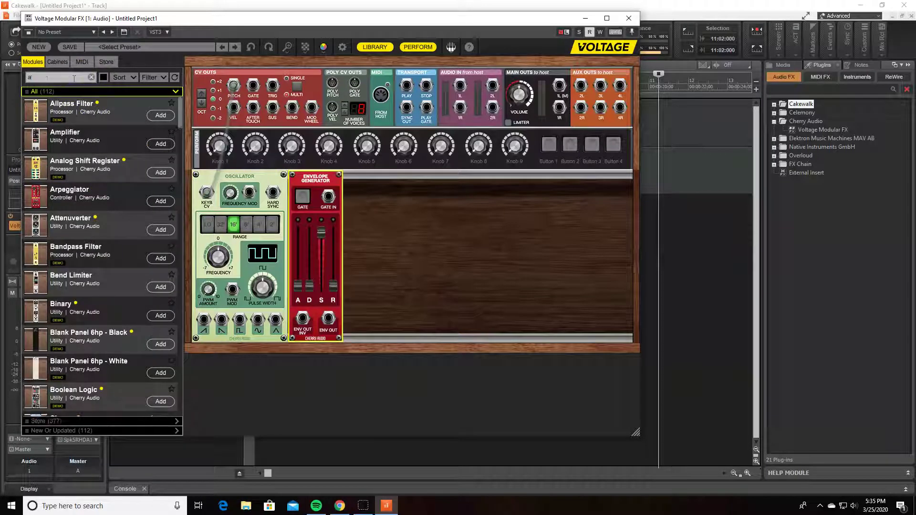
{"action": "left_click", "coordinate": [166, 115]}
Patch the Gate CV output to the Envelope Generator's Gate In and its Env Out to the Amplifier's CV In.
{"action": "left_click_drag", "start_coordinate": [253, 86], "coordinate": [328, 196]}
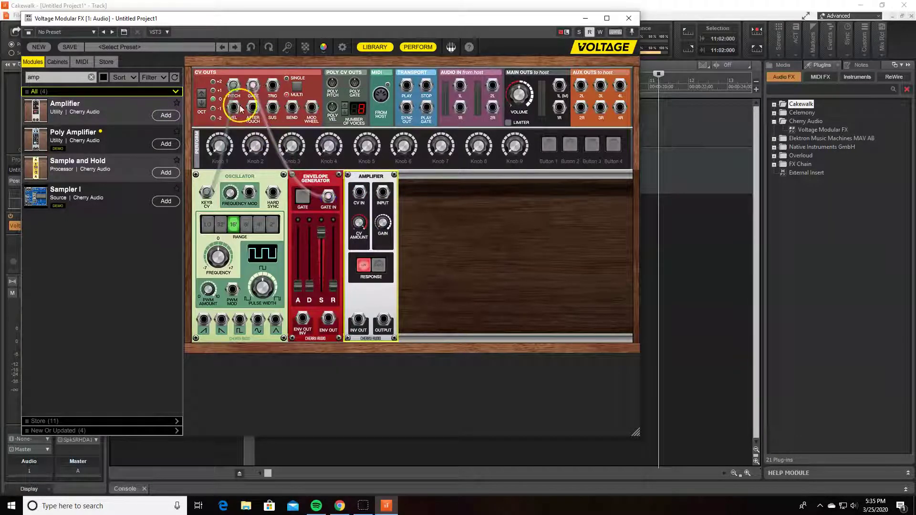
{"action": "left_click_drag", "start_coordinate": [248, 95], "coordinate": [251, 85]}
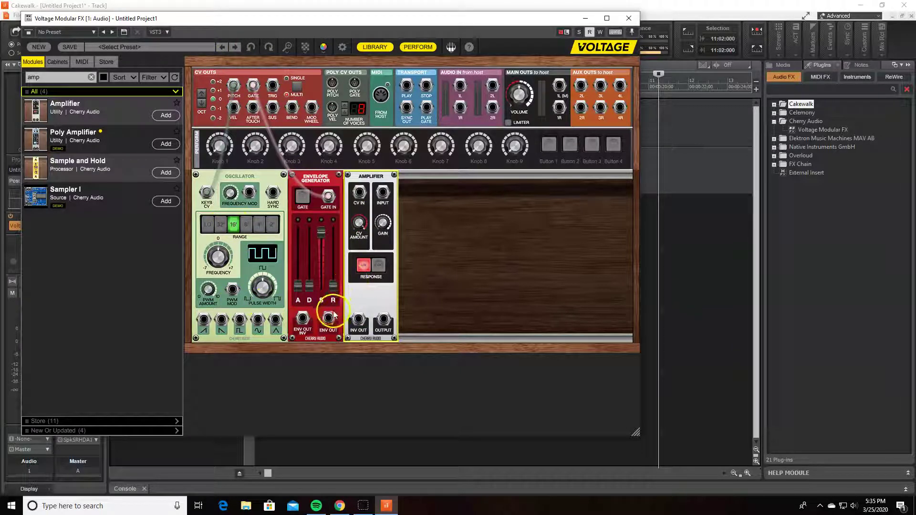
{"action": "left_click_drag", "start_coordinate": [328, 319], "coordinate": [359, 192]}
Patch the Oscillator's sine output to the Amplifier's Input and the Amplifier's Output to main output 1L (M).
{"action": "left_click_drag", "start_coordinate": [276, 319], "coordinate": [383, 192]}
{"action": "left_click_drag", "start_coordinate": [384, 320], "coordinate": [559, 86]}
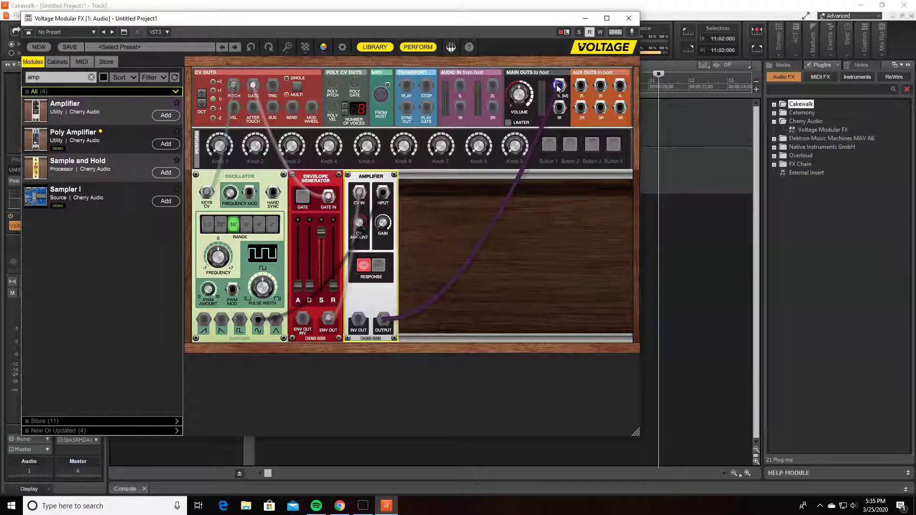
Open the QWERTY Keyboard, play several notes to test the patch, and close the keyboard.
{"action": "left_click", "coordinate": [451, 46]}
{"action": "left_click", "coordinate": [501, 211]}
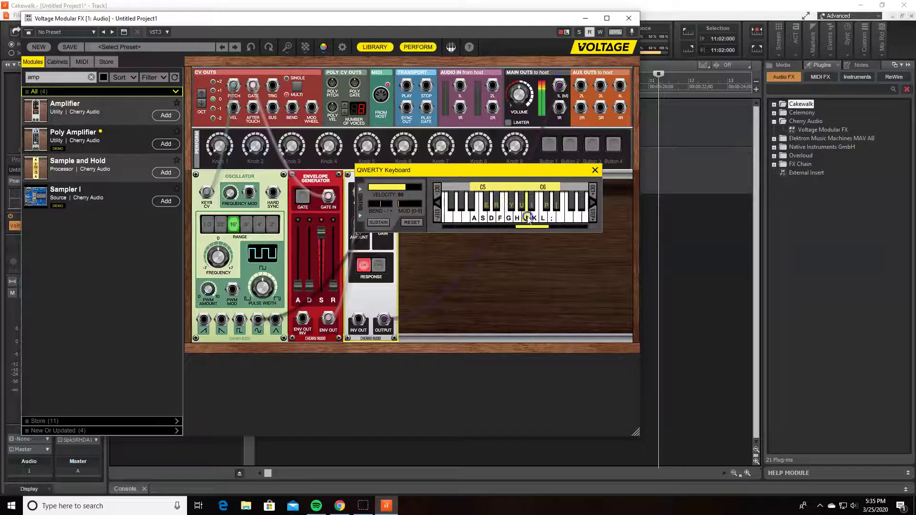
{"action": "left_click_drag", "start_coordinate": [541, 220], "coordinate": [486, 222]}
{"action": "left_click_drag", "start_coordinate": [494, 170], "coordinate": [474, 393]}
{"action": "left_click", "coordinate": [576, 392]}
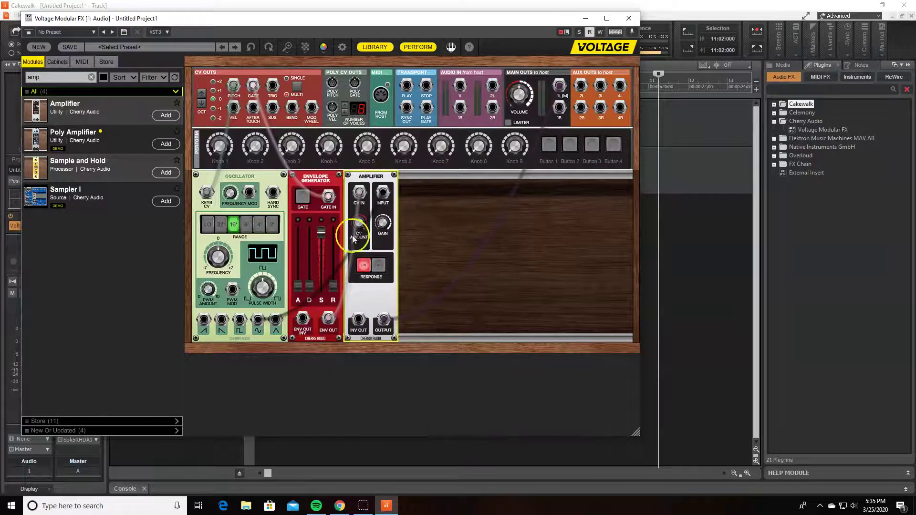
Retrace the sine output to Amplifier connection and reopen the QWERTY Keyboard to play a note.
{"action": "left_click_drag", "start_coordinate": [258, 319], "coordinate": [386, 193]}
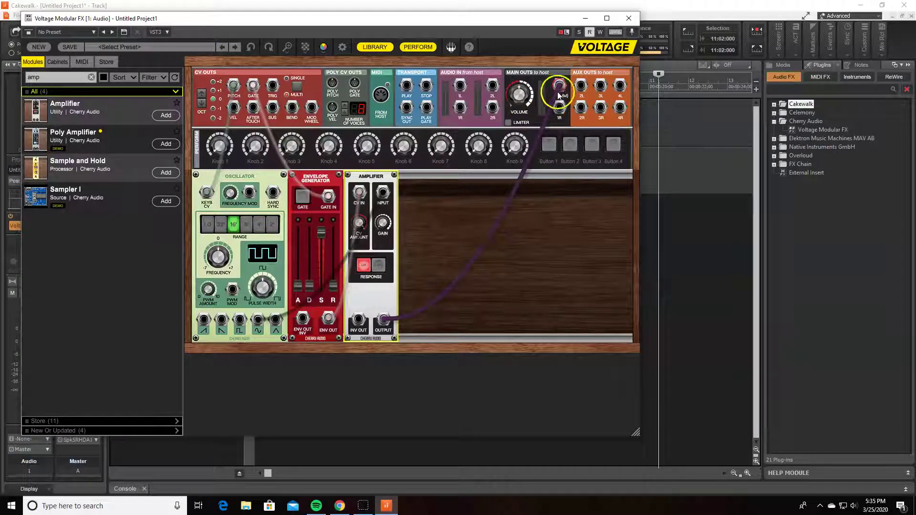
{"action": "left_click", "coordinate": [451, 46]}
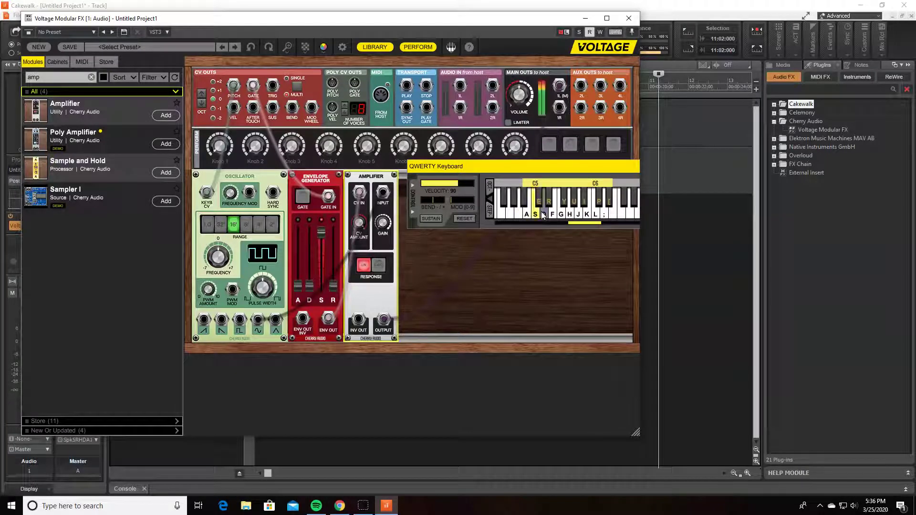
{"action": "left_click", "coordinate": [255, 281]}
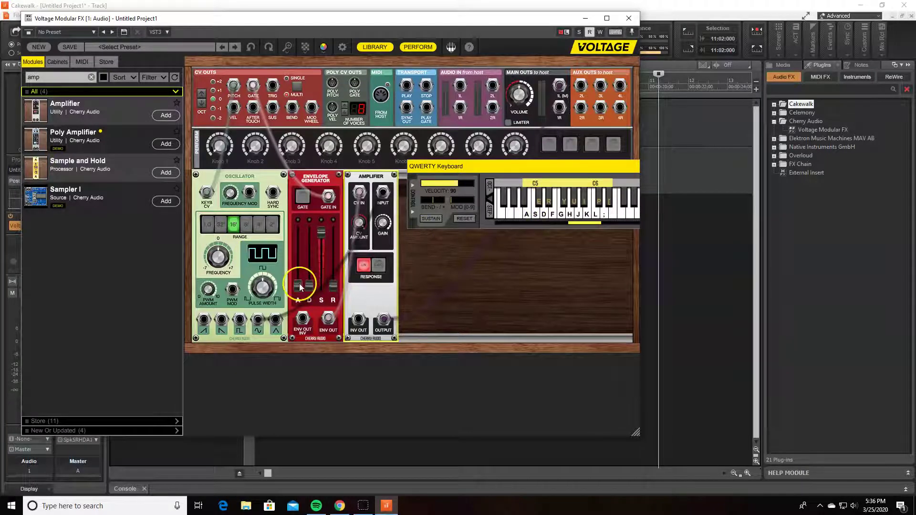
Try an attack time of about 3078 ms on the Envelope Generator, return it to minimum, and play a note.
{"action": "left_click_drag", "start_coordinate": [300, 287], "coordinate": [297, 252]}
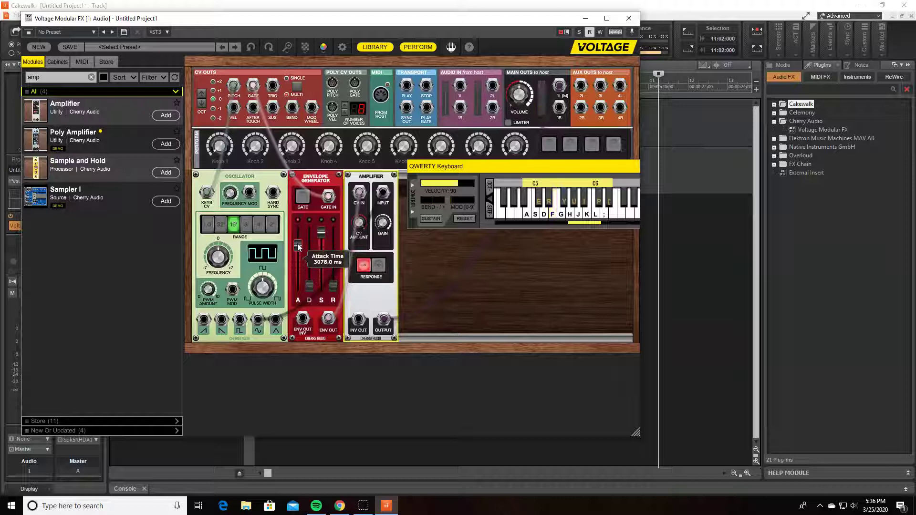
{"action": "left_click_drag", "start_coordinate": [299, 247], "coordinate": [299, 286]}
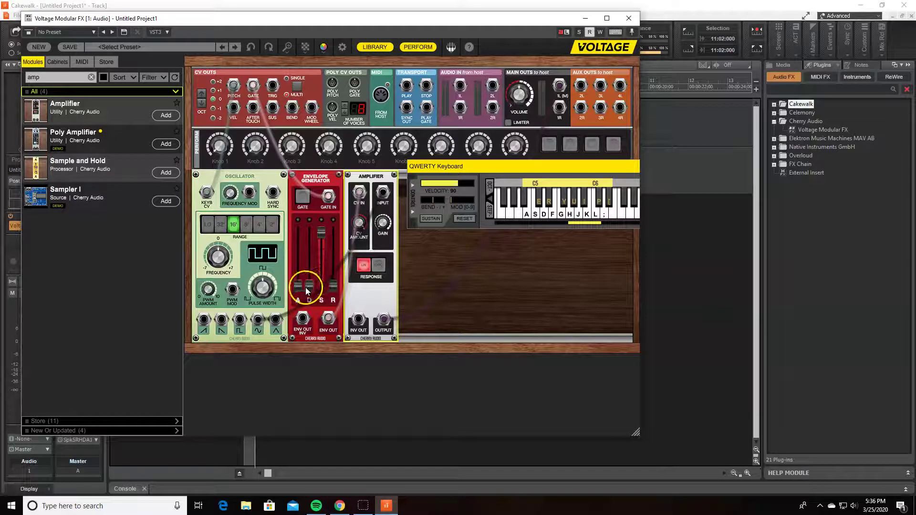
{"action": "mouse_move", "coordinate": [306, 289]}
{"action": "key", "text": "g"}
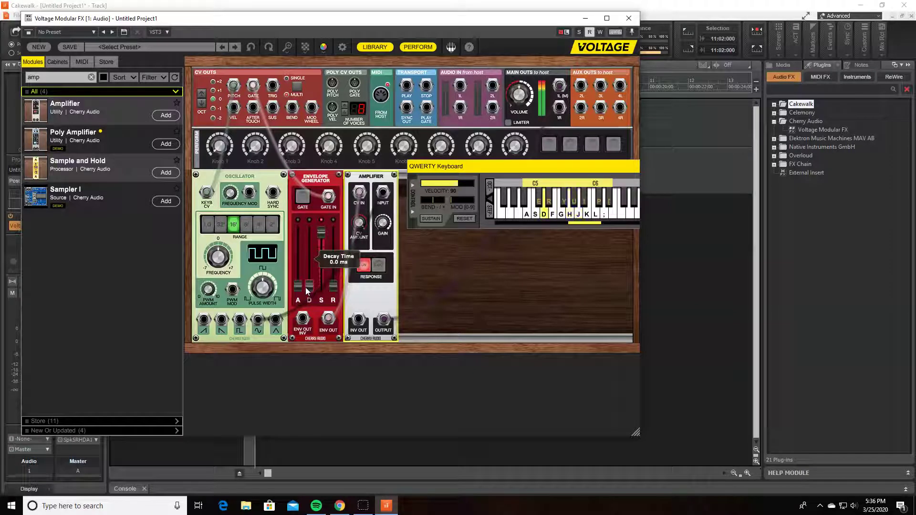
Try the Oscillator's triangle output into the Amplifier's Input, move that cable to the rising sawtooth output, and play a note.
{"action": "mouse_move", "coordinate": [382, 192]}
{"action": "left_mouse_down"}
{"action": "mouse_move", "coordinate": [256, 319]}
{"action": "mouse_move", "coordinate": [241, 321]}
{"action": "mouse_move", "coordinate": [280, 322]}
{"action": "left_mouse_up"}
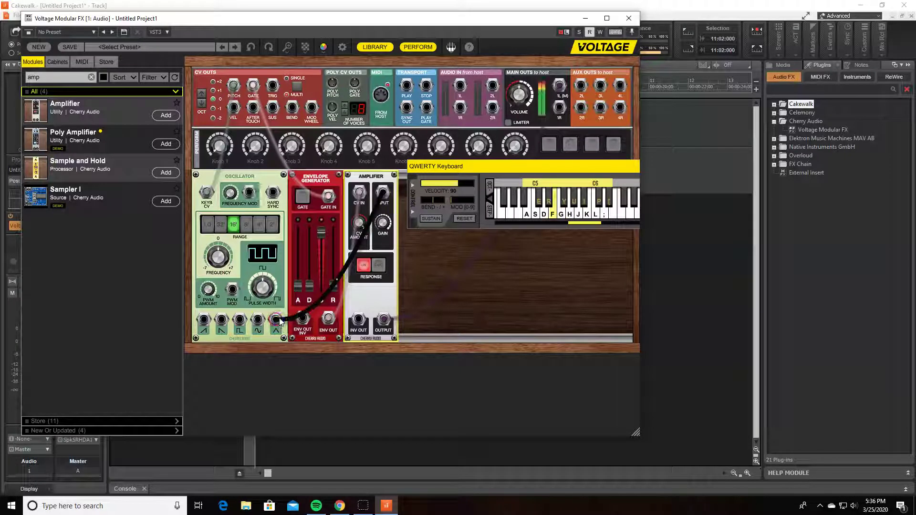
{"action": "left_click_drag", "start_coordinate": [276, 321], "coordinate": [204, 319]}
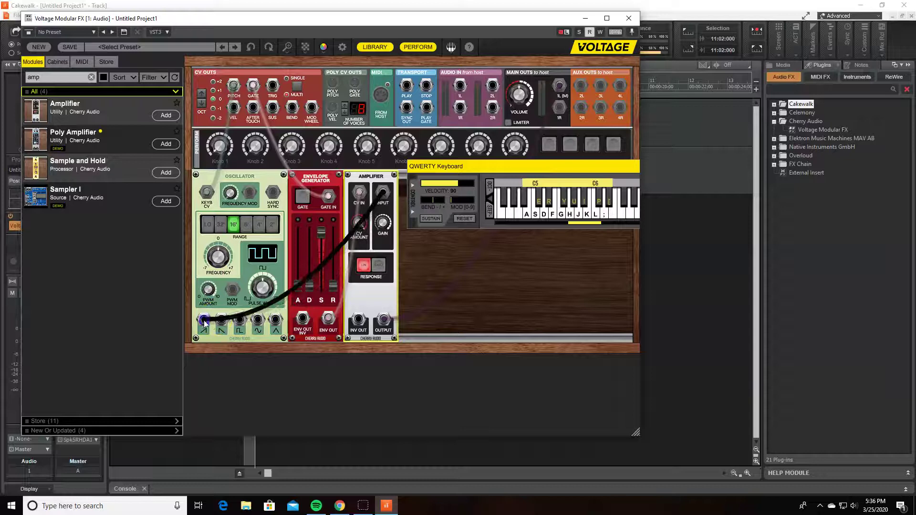
{"action": "key", "text": "d"}
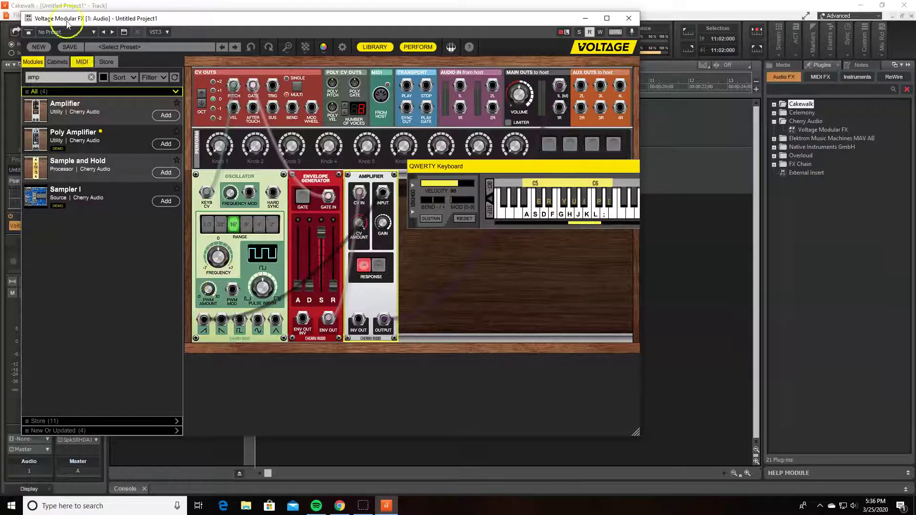
Add a second Oscillator using the search "osci" and place it directly beside the first, with the keyboard moved below the cabinet.
{"action": "left_click", "coordinate": [91, 77]}
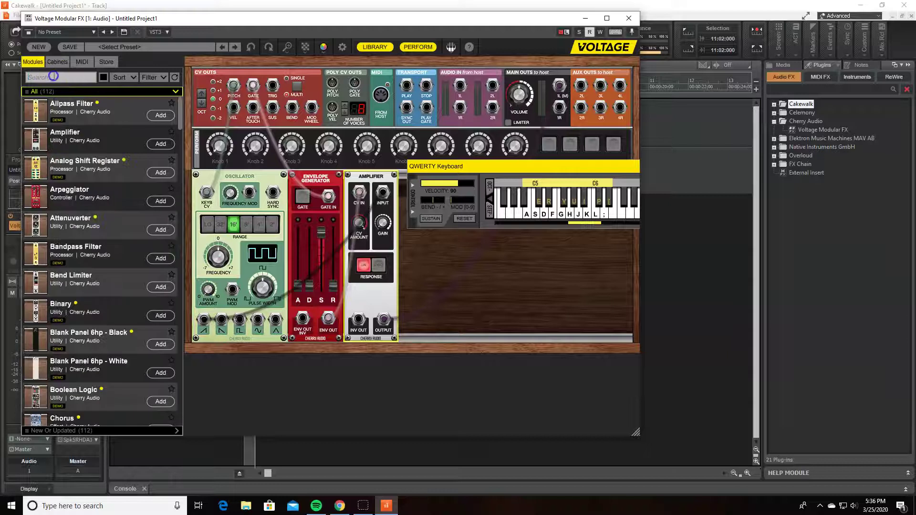
{"action": "type", "text": "osci"}
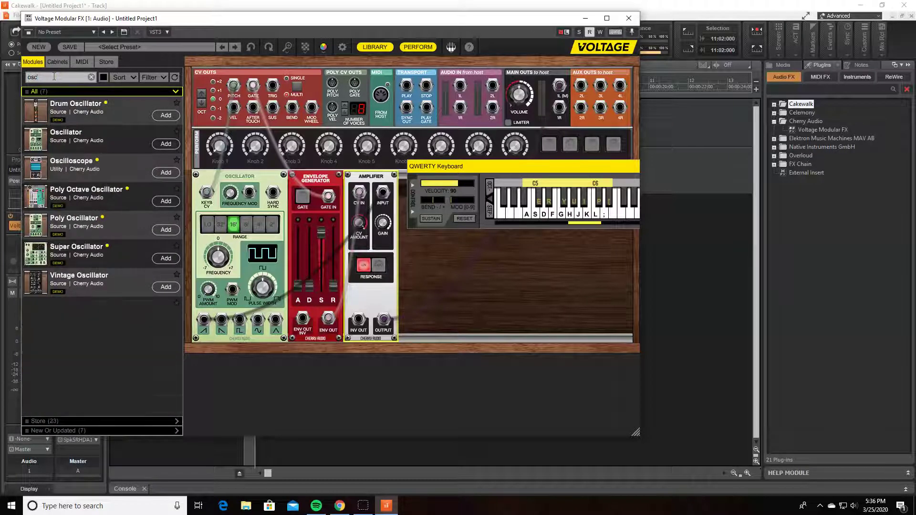
{"action": "left_click", "coordinate": [161, 141]}
{"action": "left_click_drag", "start_coordinate": [463, 166], "coordinate": [375, 370]}
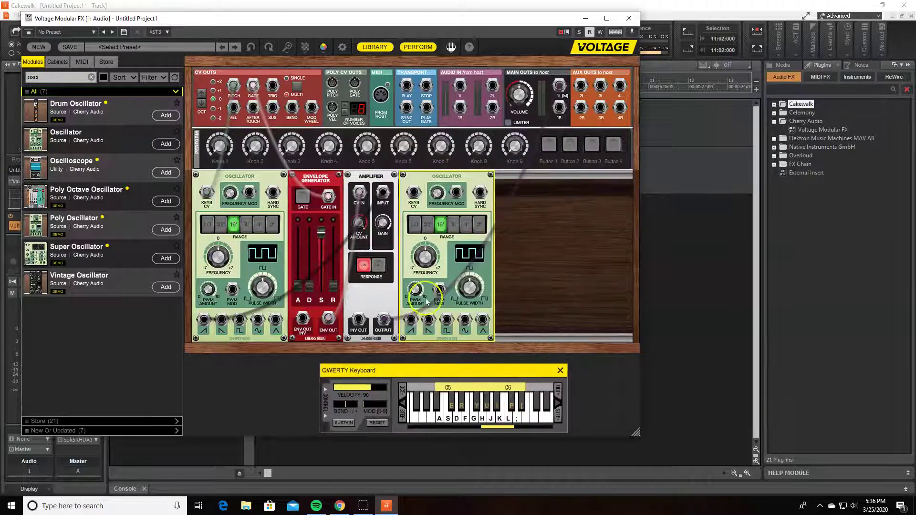
{"action": "left_click_drag", "start_coordinate": [449, 177], "coordinate": [304, 176]}
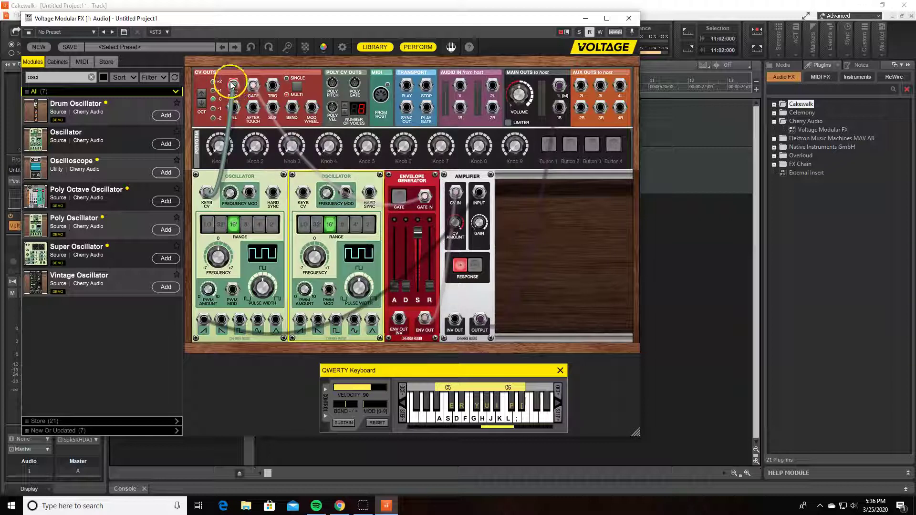
Patch the Pitch CV output to the second Oscillator's Keyb CV and its rising sawtooth output to the Amplifier's Input.
{"action": "left_click_drag", "start_coordinate": [234, 88], "coordinate": [303, 192]}
{"action": "left_click_drag", "start_coordinate": [234, 82], "coordinate": [304, 225]}
{"action": "left_click_drag", "start_coordinate": [303, 346], "coordinate": [479, 193]}
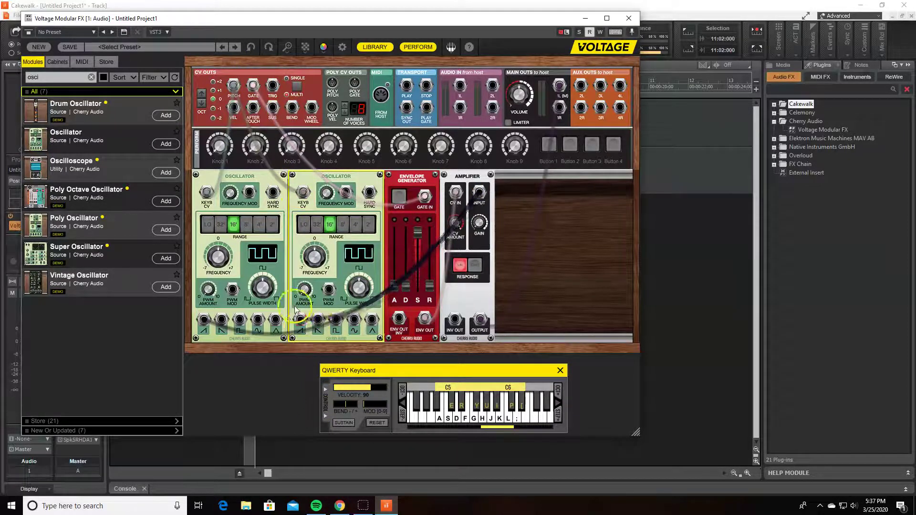
Play notes with both Oscillators and set the second Oscillator's initial frequency to 0.05.
{"action": "left_click", "coordinate": [437, 414]}
{"action": "left_click", "coordinate": [441, 418]}
{"action": "left_click", "coordinate": [338, 325]}
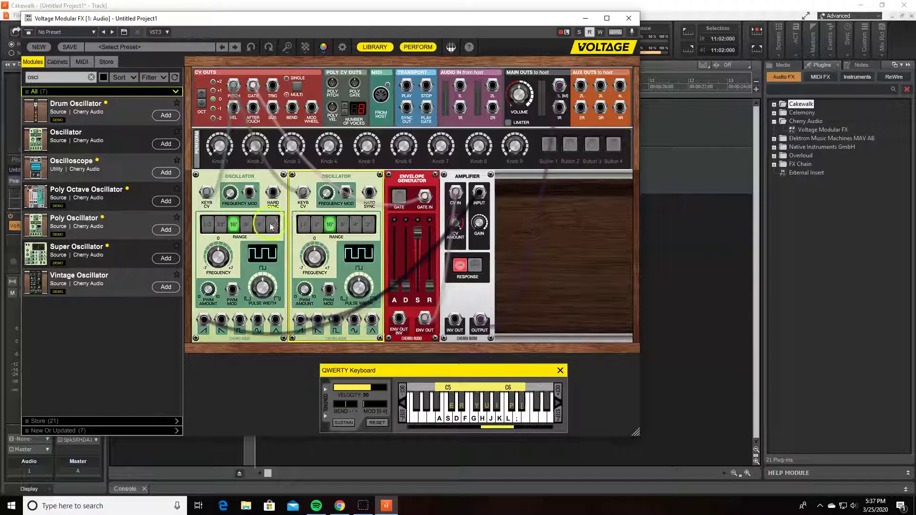
{"action": "left_click", "coordinate": [315, 260]}
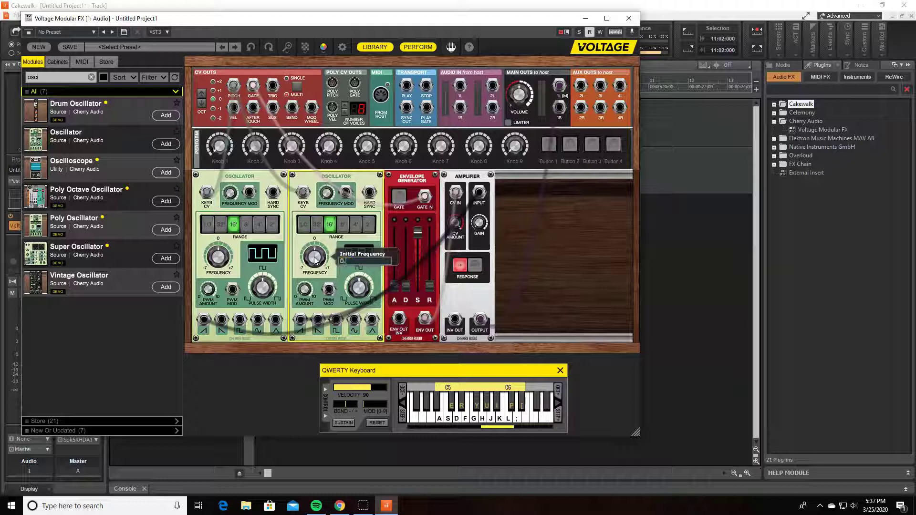
{"action": "left_click", "coordinate": [294, 249]}
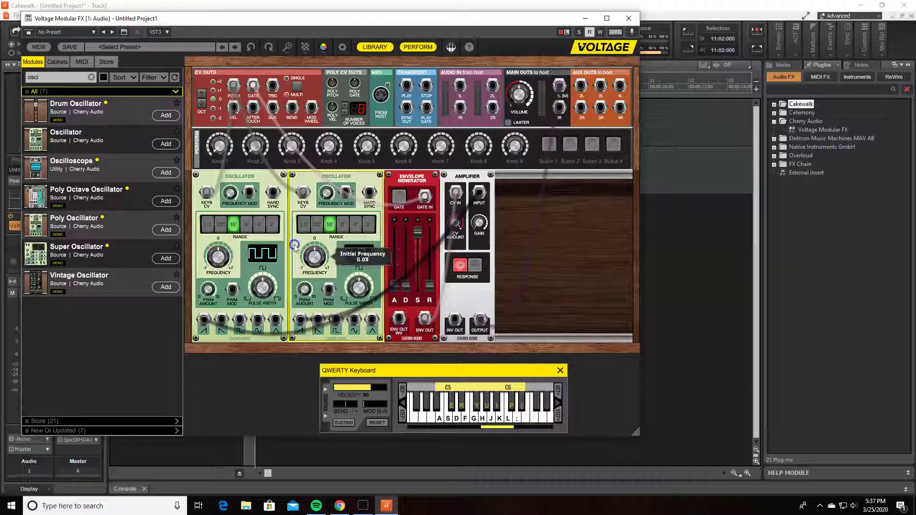
{"action": "left_click", "coordinate": [315, 259]}
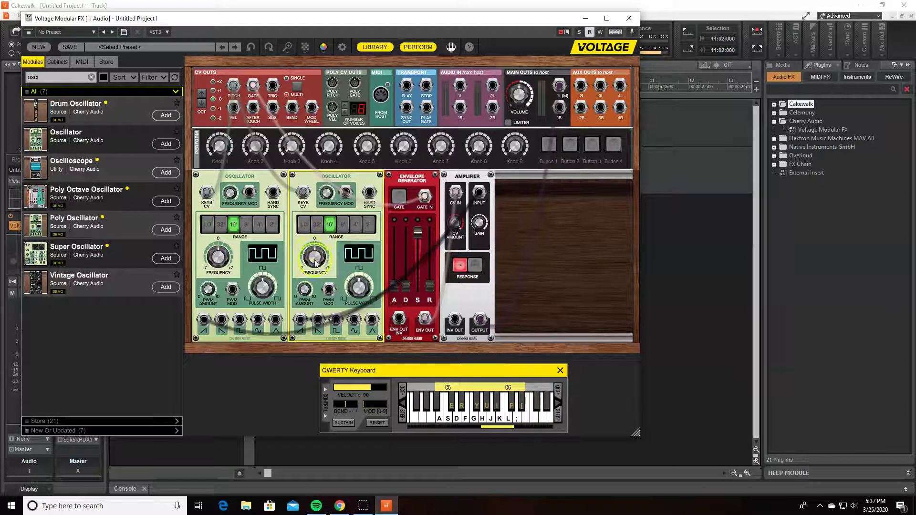
Set the first Oscillator's initial frequency to a slightly negative value and play notes to hear the detuned pair.
{"action": "left_click", "coordinate": [218, 261]}
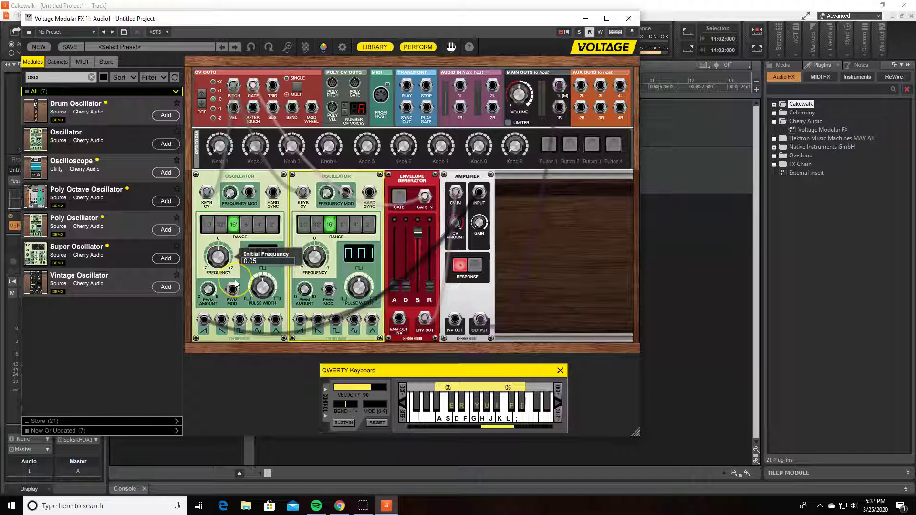
{"action": "left_click", "coordinate": [253, 261]}
{"action": "left_click", "coordinate": [243, 262]}
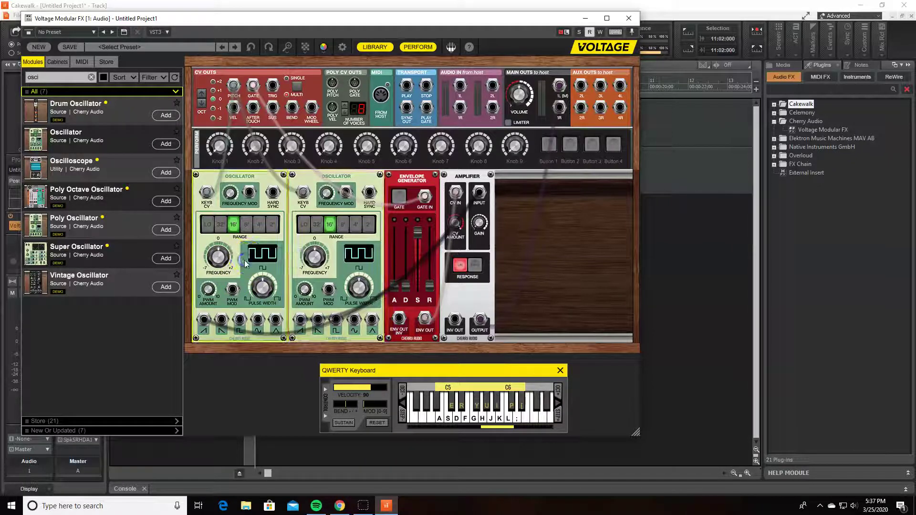
{"action": "double_click", "coordinate": [223, 260]}
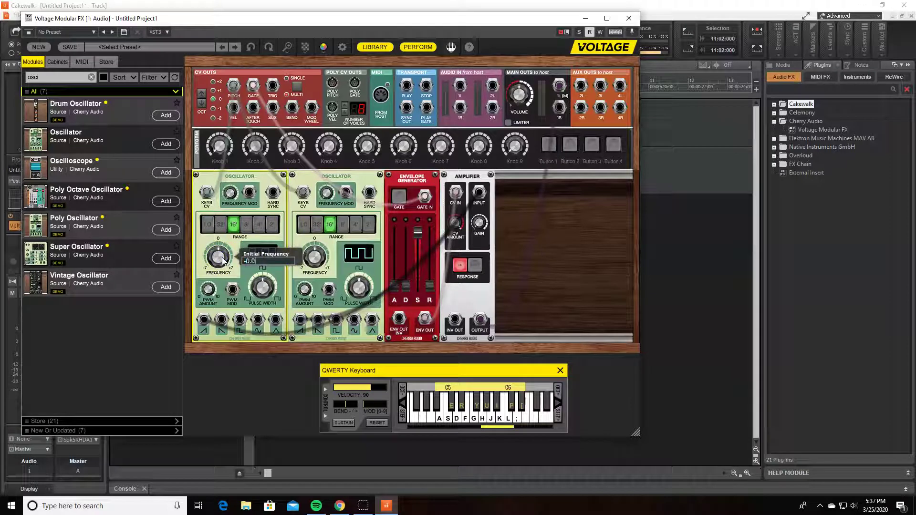
{"action": "key", "text": "Return"}
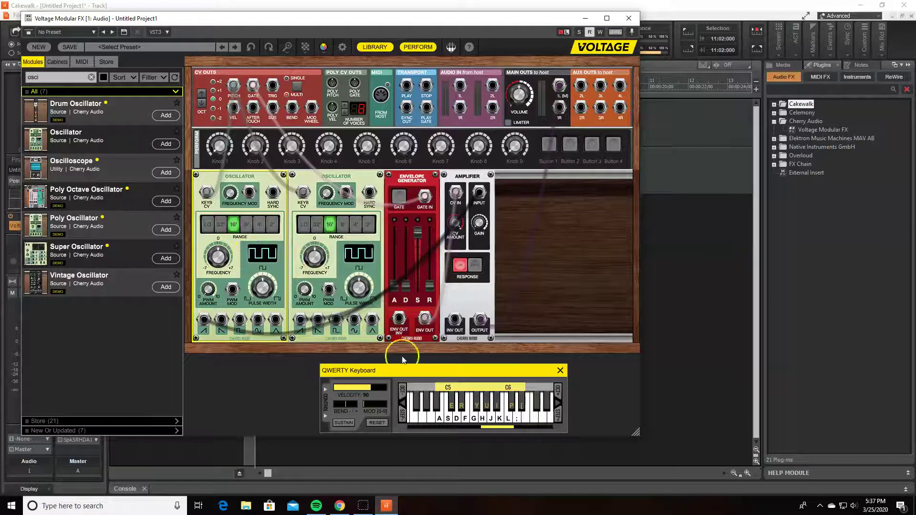
{"action": "left_click", "coordinate": [450, 418]}
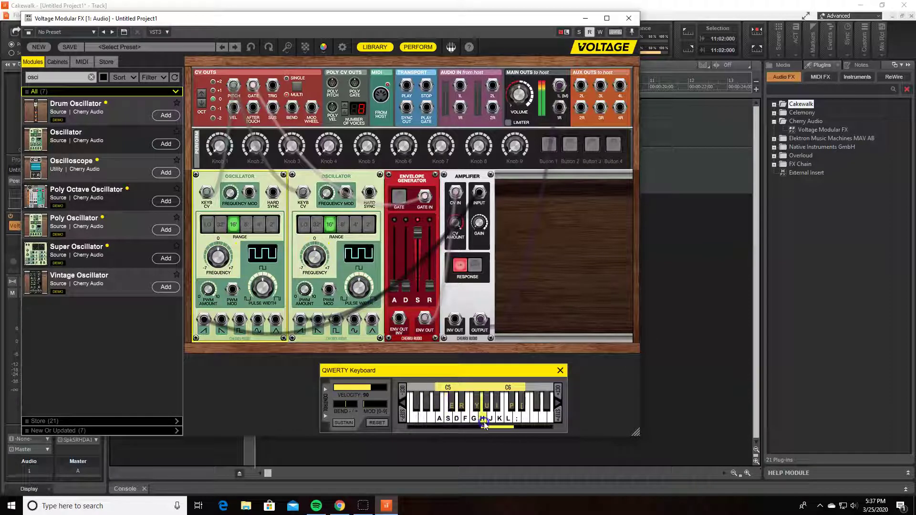
Raise the Envelope Generator's decay to about 1614 ms, lengthen its release, and play notes to hear each change.
{"action": "left_click_drag", "start_coordinate": [406, 285], "coordinate": [407, 272]}
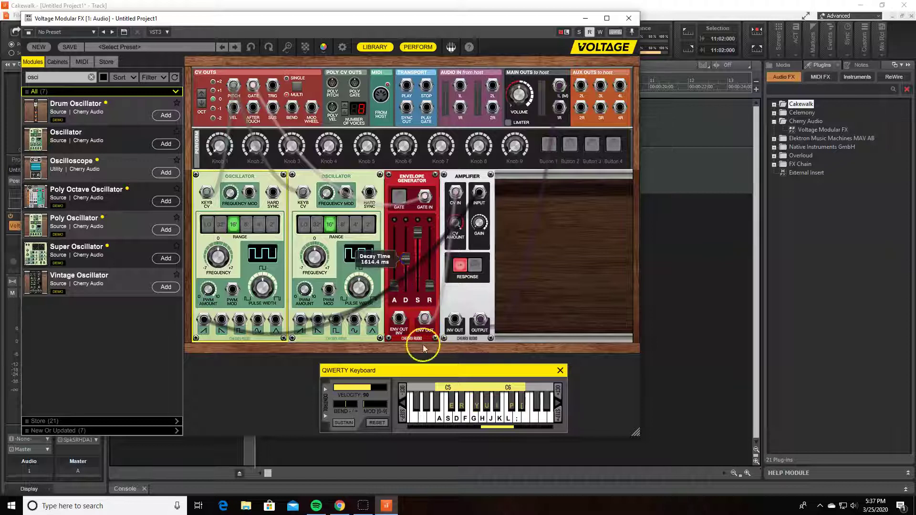
{"action": "left_click", "coordinate": [475, 419]}
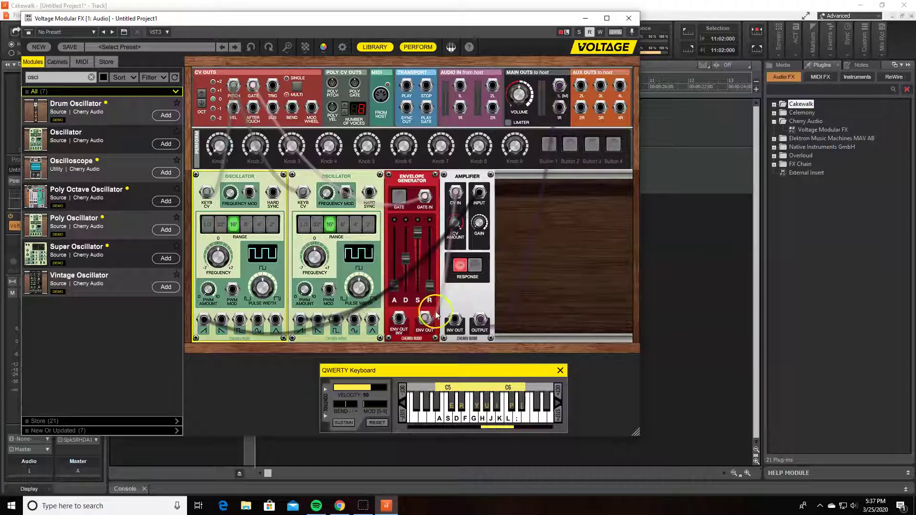
{"action": "left_click_drag", "start_coordinate": [434, 285], "coordinate": [431, 264]}
{"action": "left_click", "coordinate": [491, 419]}
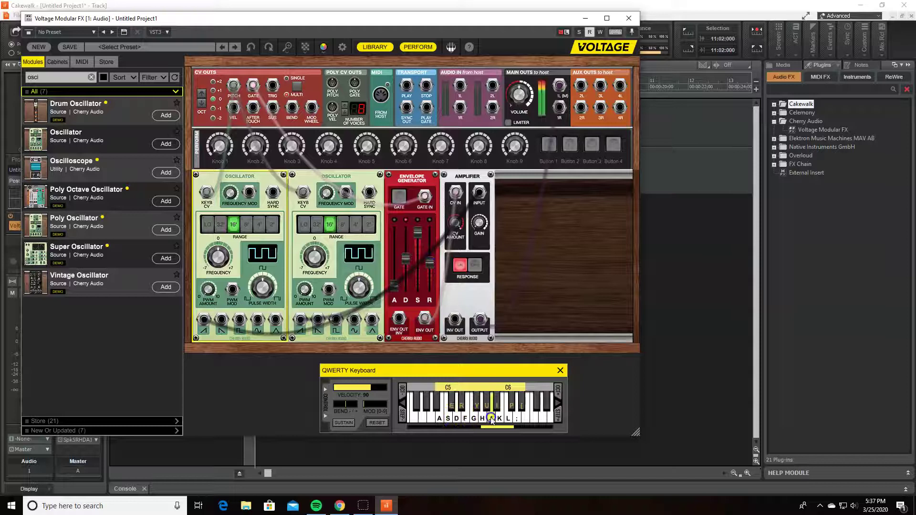
{"action": "left_click", "coordinate": [480, 415]}
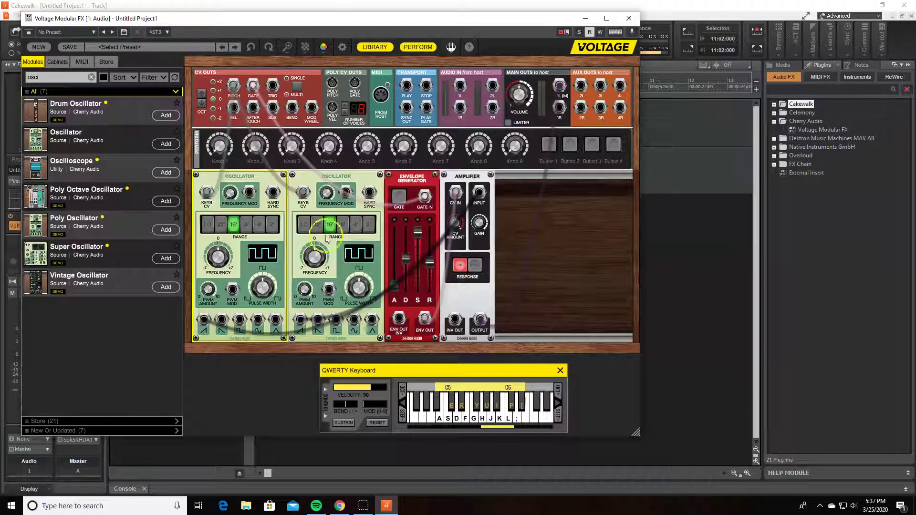
Add an Oscilloscope, patch the Amplifier's Output to its Input, and play a note.
{"action": "left_click", "coordinate": [164, 173]}
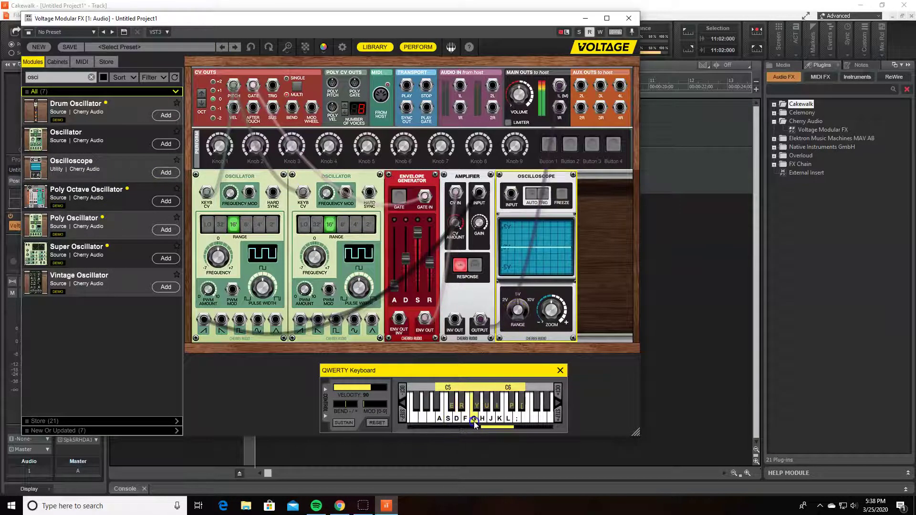
{"action": "left_click_drag", "start_coordinate": [493, 213], "coordinate": [482, 329]}
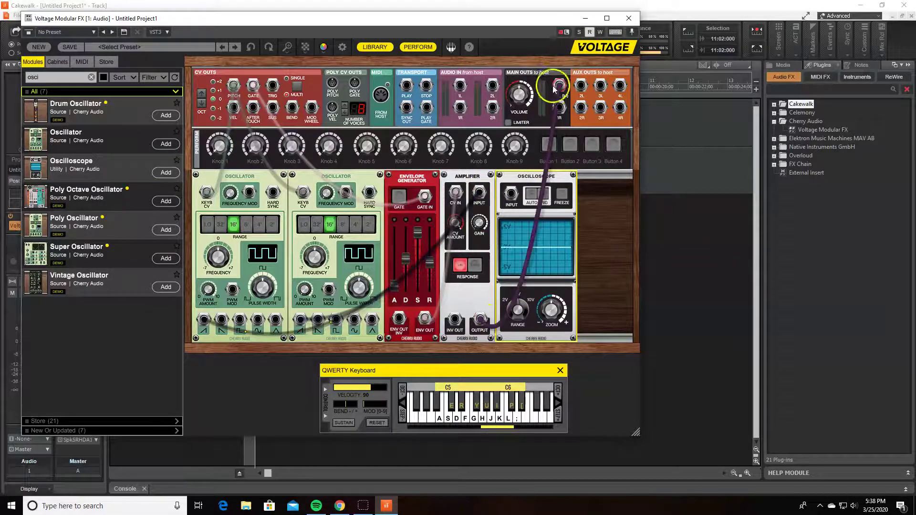
{"action": "mouse_move", "coordinate": [559, 86]}
{"action": "left_mouse_down"}
{"action": "mouse_move", "coordinate": [549, 152]}
{"action": "mouse_move", "coordinate": [529, 199]}
{"action": "mouse_move", "coordinate": [513, 201]}
{"action": "mouse_move", "coordinate": [559, 86]}
{"action": "left_mouse_up"}
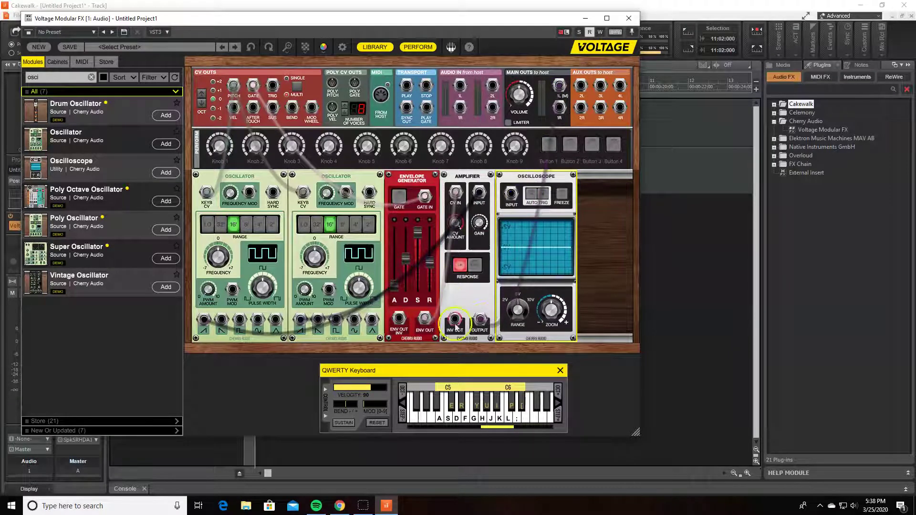
{"action": "left_click_drag", "start_coordinate": [480, 322], "coordinate": [512, 195]}
{"action": "left_click", "coordinate": [476, 419]}
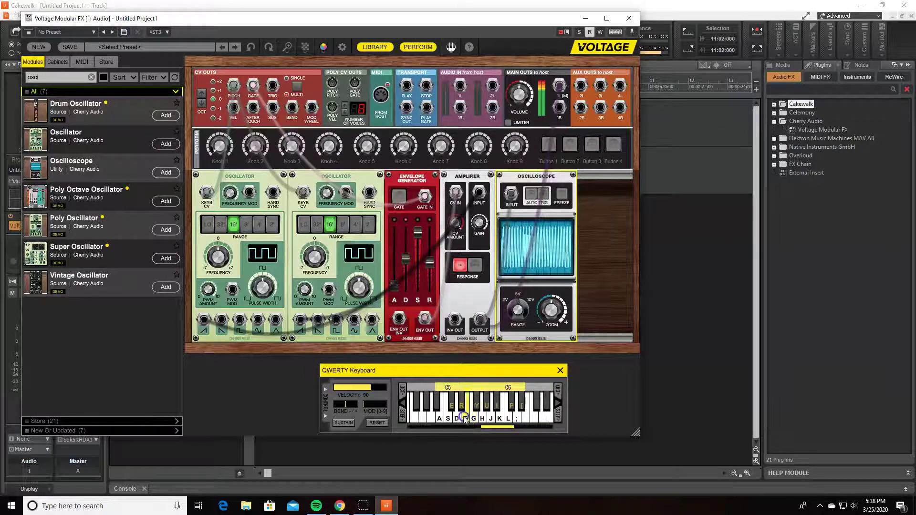
Increase the Oscilloscope's zoom and play notes to examine the combined waveform.
{"action": "left_click", "coordinate": [513, 318]}
{"action": "left_click", "coordinate": [481, 422]}
{"action": "mouse_move", "coordinate": [481, 422]}
{"action": "left_mouse_down"}
{"action": "mouse_move", "coordinate": [482, 371]}
{"action": "mouse_move", "coordinate": [528, 374]}
{"action": "left_mouse_up"}
{"action": "mouse_move", "coordinate": [552, 311]}
{"action": "left_mouse_down"}
{"action": "mouse_move", "coordinate": [555, 333]}
{"action": "mouse_move", "coordinate": [546, 271]}
{"action": "left_mouse_up"}
{"action": "mouse_move", "coordinate": [470, 419]}
{"action": "left_mouse_down"}
{"action": "mouse_move", "coordinate": [489, 419]}
{"action": "mouse_move", "coordinate": [461, 419]}
{"action": "mouse_move", "coordinate": [489, 419]}
{"action": "left_mouse_up"}
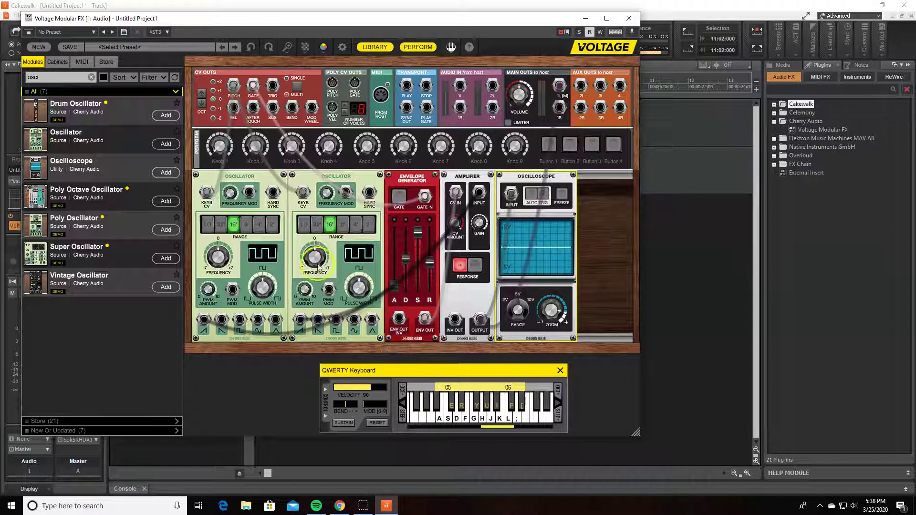
Move the second Oscillator's output cable from the rising sawtooth to the pulse output and play several notes.
{"action": "left_click_drag", "start_coordinate": [300, 319], "coordinate": [342, 320]}
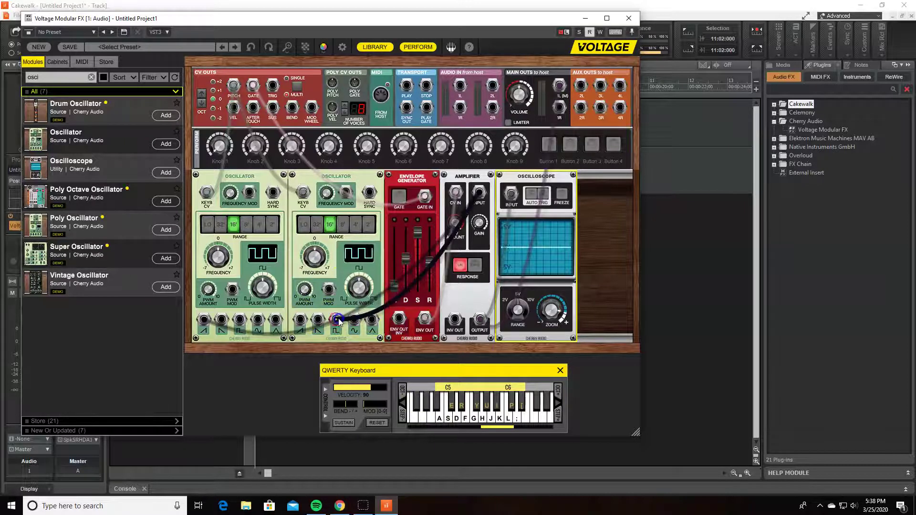
{"action": "left_click", "coordinate": [449, 418]}
{"action": "left_click", "coordinate": [458, 418]}
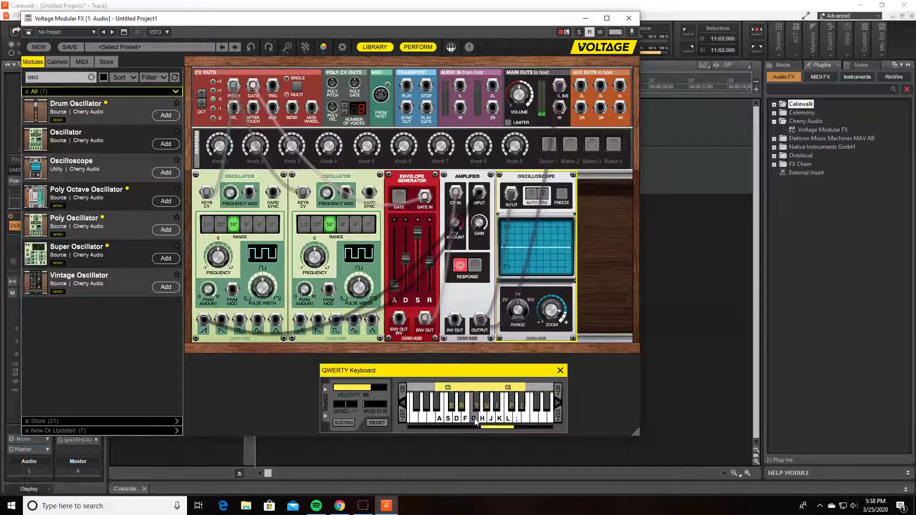
{"action": "left_click", "coordinate": [476, 420]}
Sweep the second Oscillator's pulse width through about 39% while holding a note.
{"action": "left_click", "coordinate": [315, 260]}
{"action": "mouse_move", "coordinate": [358, 286]}
{"action": "left_mouse_down"}
{"action": "mouse_move", "coordinate": [368, 323]}
{"action": "mouse_move", "coordinate": [358, 277]}
{"action": "left_mouse_up"}
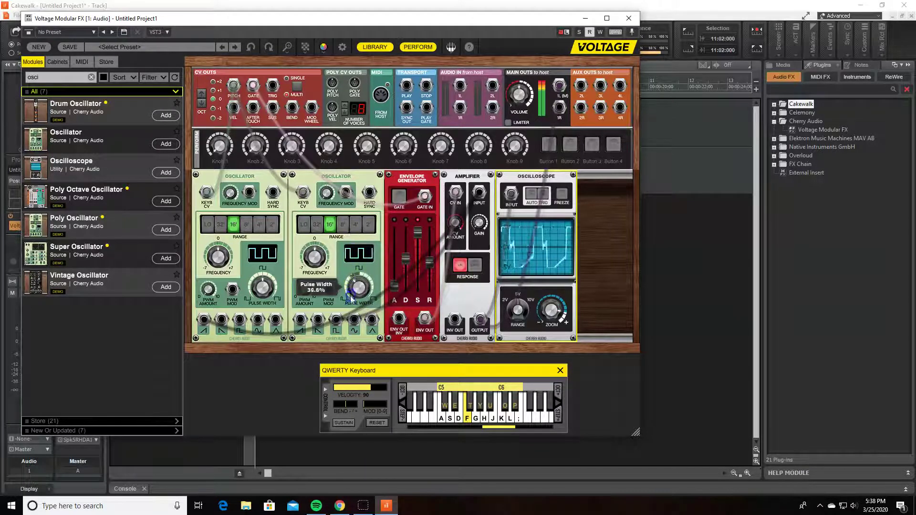
{"action": "left_click_drag", "start_coordinate": [350, 299], "coordinate": [351, 304]}
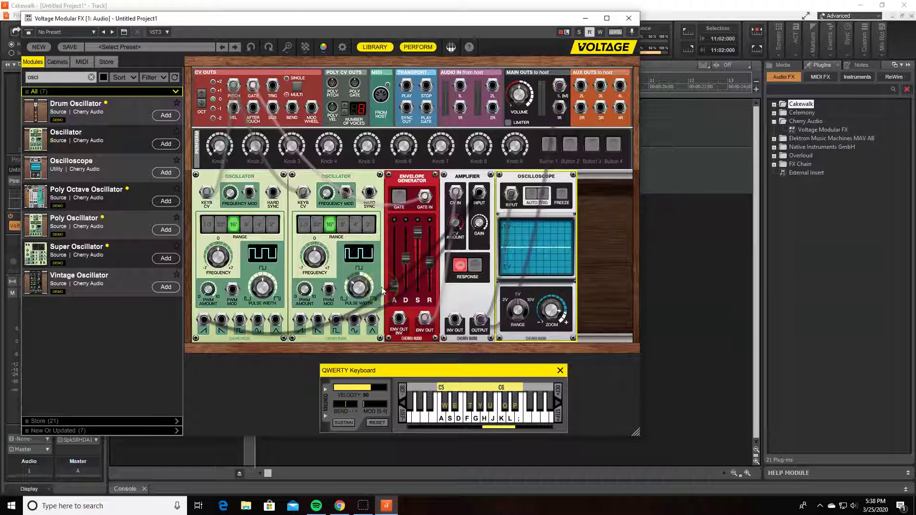
Load the preset 80's Wonder without saving the current patch and play several notes.
{"action": "left_click", "coordinate": [195, 48]}
{"action": "left_click", "coordinate": [180, 83]}
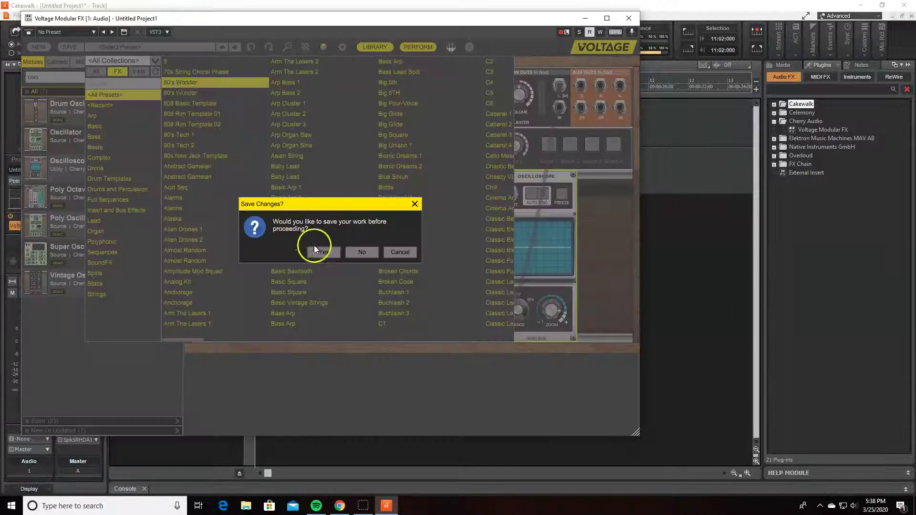
{"action": "left_click", "coordinate": [362, 253]}
{"action": "left_click", "coordinate": [460, 425]}
{"action": "left_click", "coordinate": [445, 419]}
{"action": "left_click", "coordinate": [467, 419]}
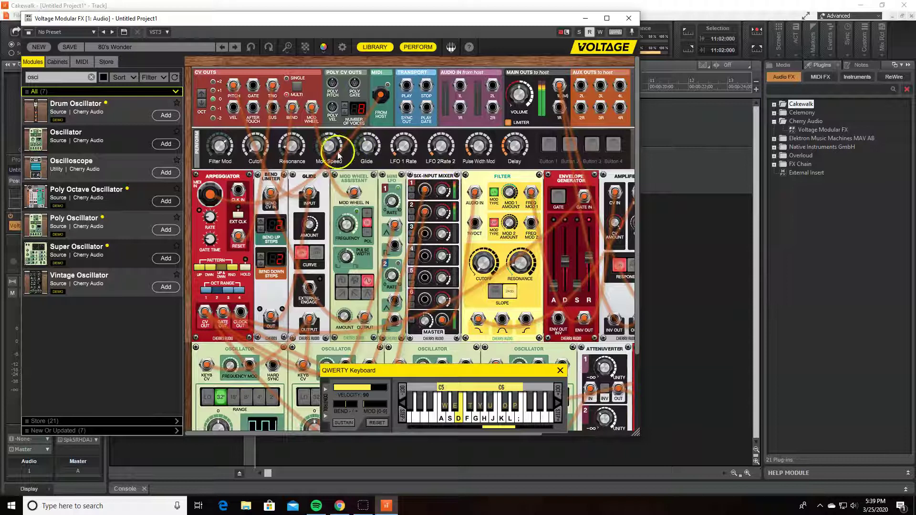
Adjust the first two Oscillators' pulse widths while holding a note and move the first Oscillator's pulse cable to its triangle output.
{"action": "scroll", "coordinate": [273, 324], "scroll_direction": "down", "scroll_amount": 3}
{"action": "scroll", "coordinate": [281, 324], "scroll_direction": "down", "scroll_amount": 1}
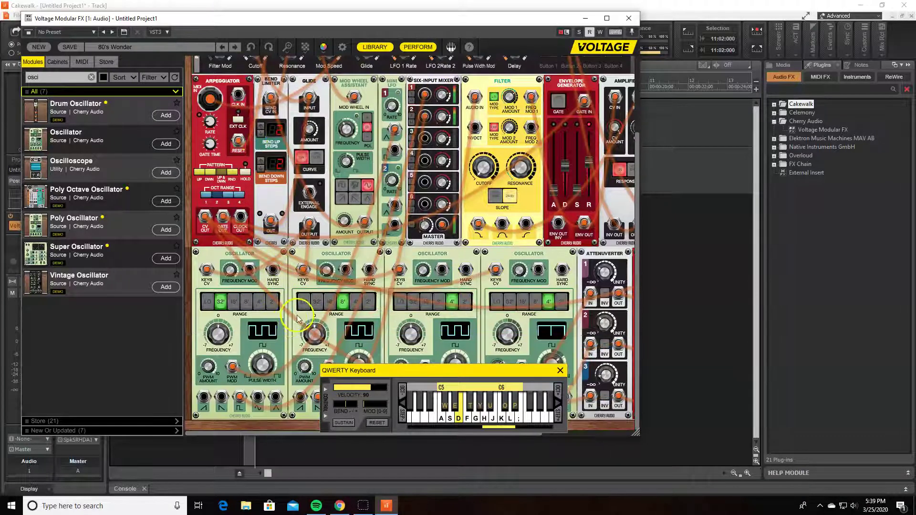
{"action": "key", "text": "d"}
{"action": "left_click_drag", "start_coordinate": [263, 368], "coordinate": [263, 342]}
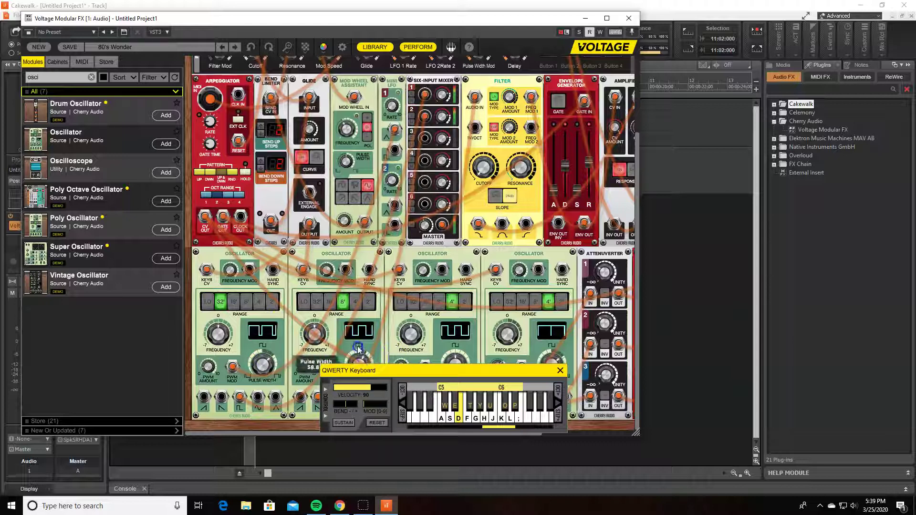
{"action": "left_click_drag", "start_coordinate": [240, 397], "coordinate": [276, 397]}
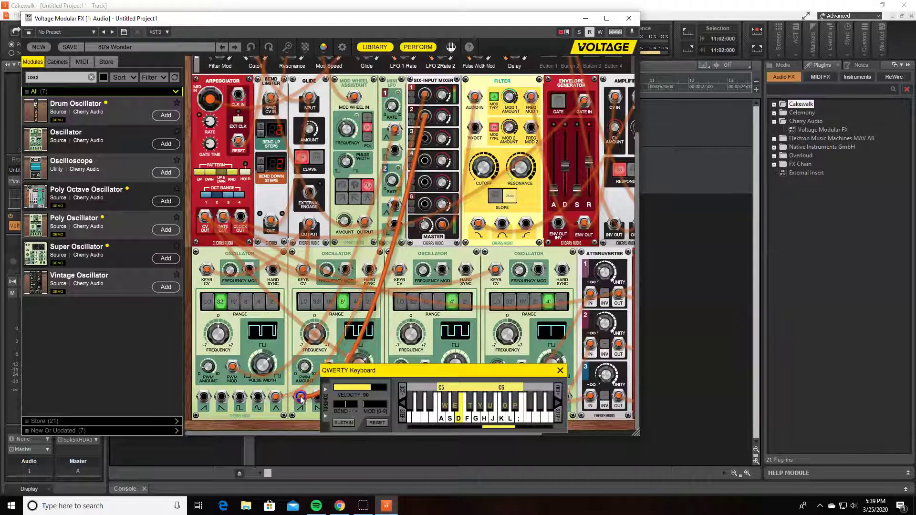
{"action": "scroll", "coordinate": [295, 229], "scroll_direction": "up", "scroll_amount": 1}
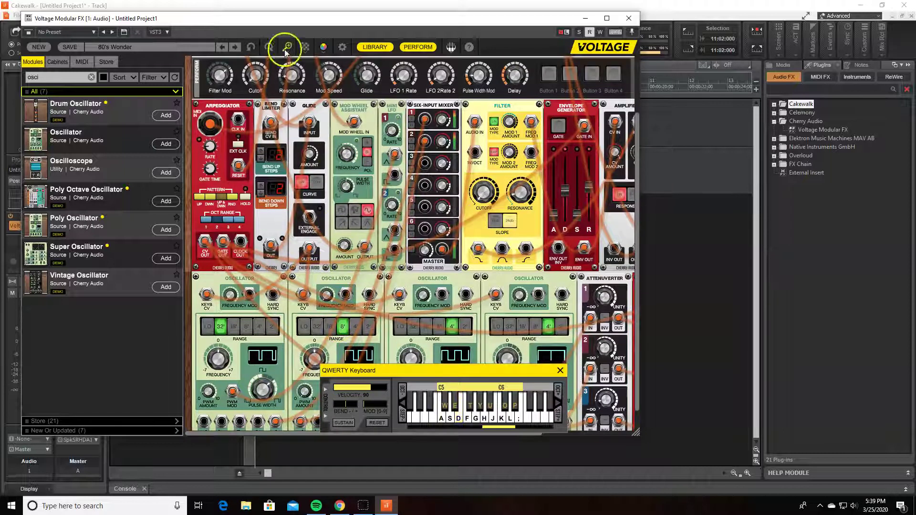
{"action": "left_click", "coordinate": [169, 46]}
{"action": "left_click", "coordinate": [294, 138]}
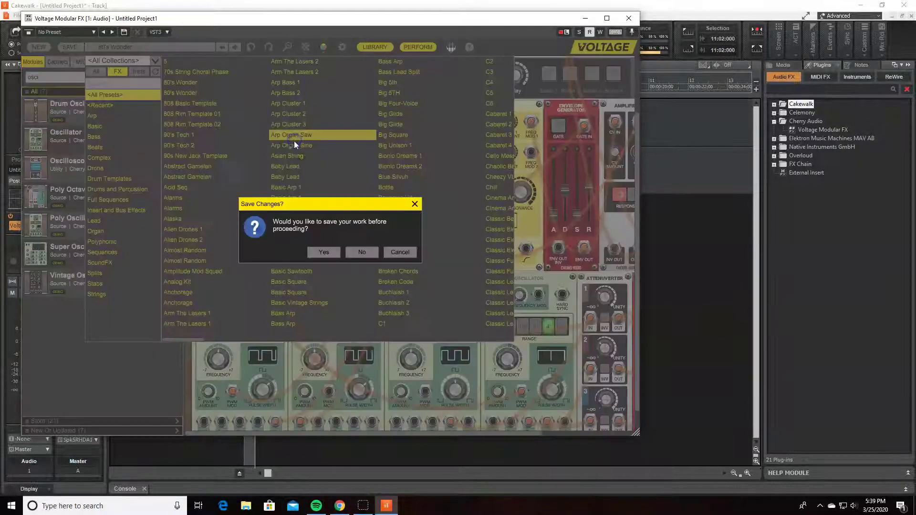
{"action": "left_click", "coordinate": [336, 259]}
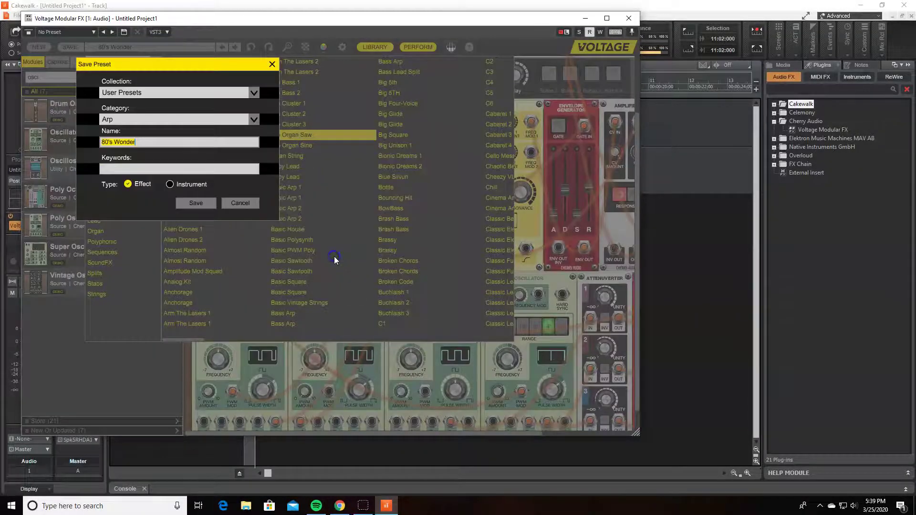
{"action": "left_click", "coordinate": [239, 204]}
Load the preset Baby Lead without saving the current changes and play several notes.
{"action": "left_click", "coordinate": [299, 165]}
{"action": "left_click", "coordinate": [359, 255]}
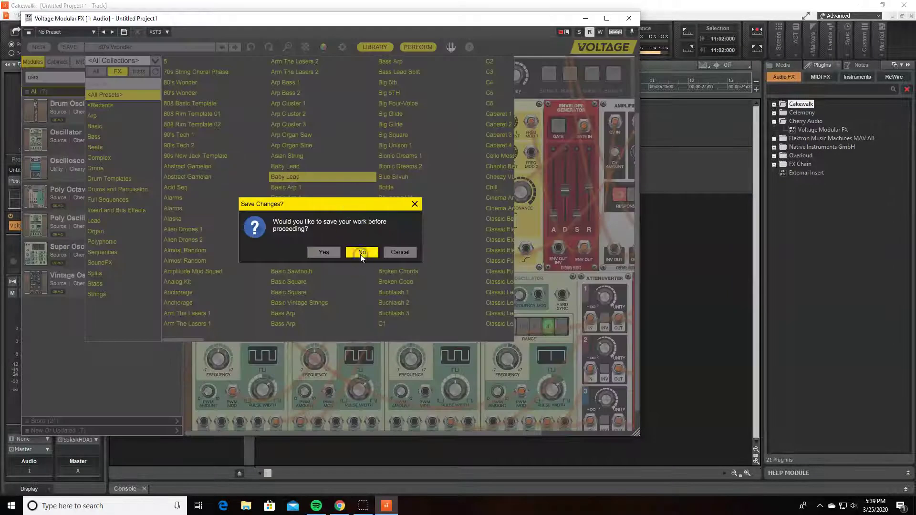
{"action": "left_click", "coordinate": [432, 404]}
{"action": "left_click", "coordinate": [487, 418]}
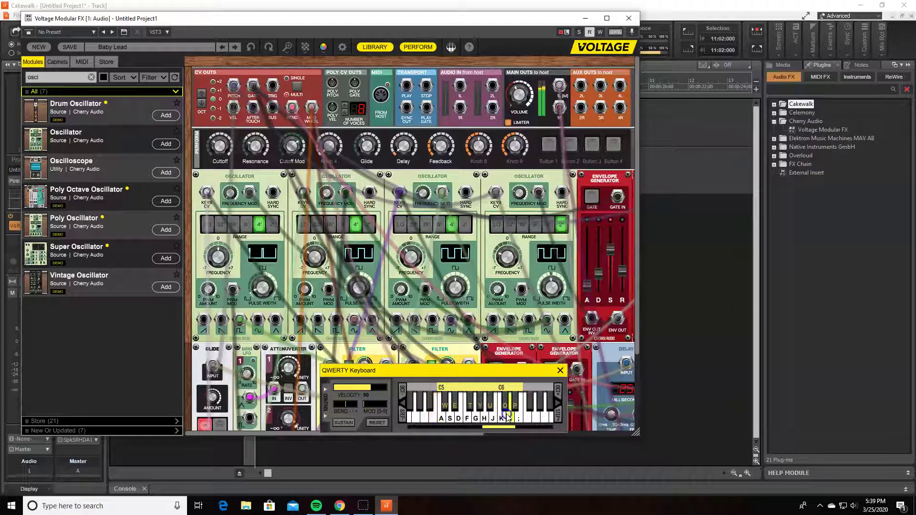
Maximize the plugin window and load the factory preset Vintage Laser 1.
{"action": "left_click", "coordinate": [607, 18]}
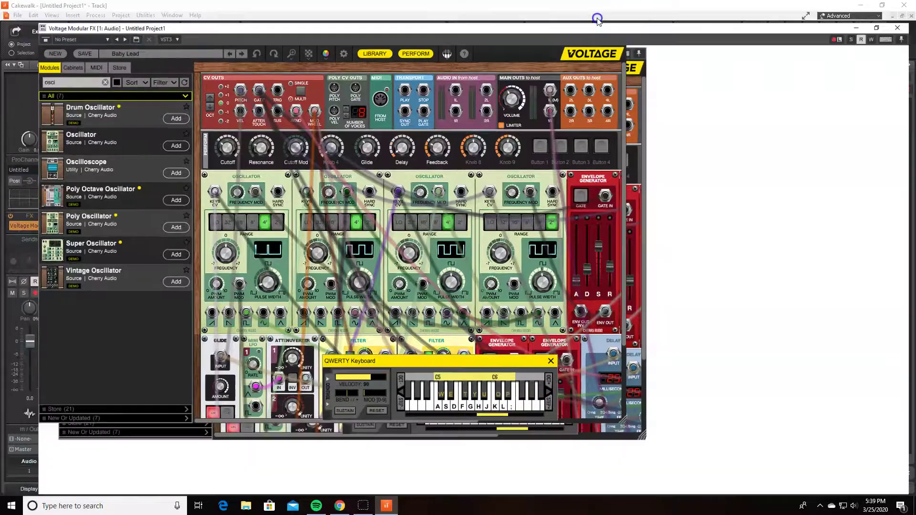
{"action": "scroll", "coordinate": [647, 173], "scroll_direction": "down", "scroll_amount": 1}
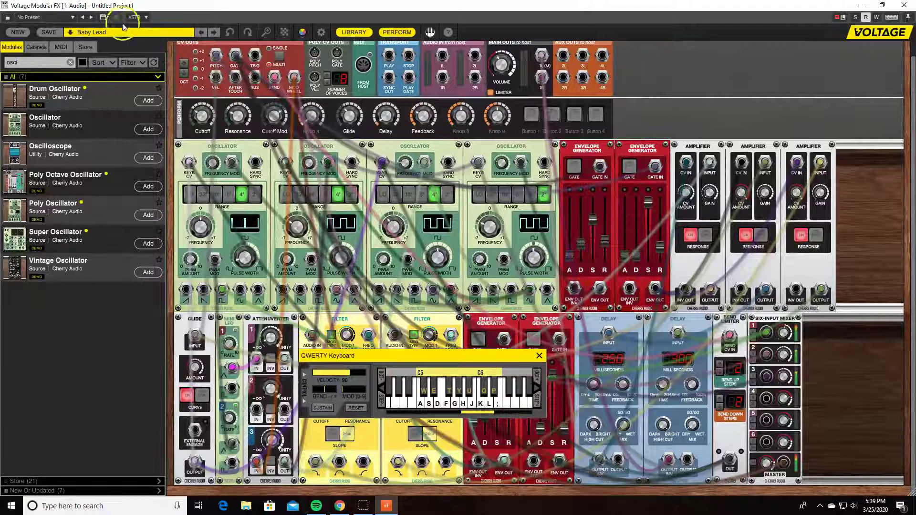
{"action": "left_click", "coordinate": [132, 32]}
{"action": "scroll", "coordinate": [432, 198], "scroll_direction": "down", "scroll_amount": 15}
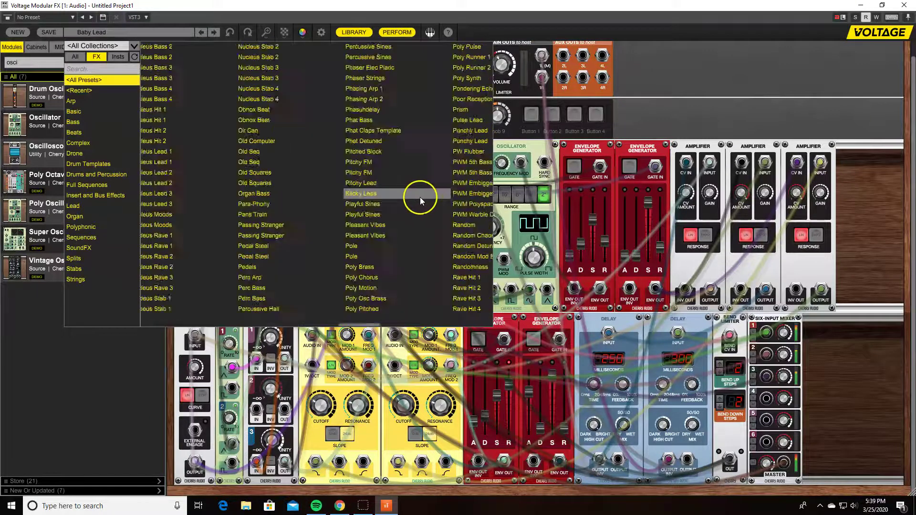
{"action": "scroll", "coordinate": [298, 166], "scroll_direction": "down", "scroll_amount": 3}
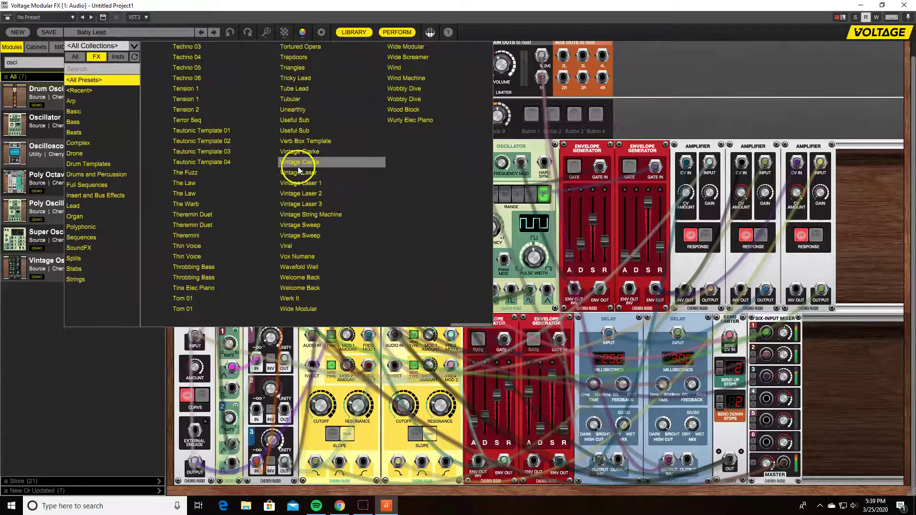
{"action": "left_click", "coordinate": [300, 184]}
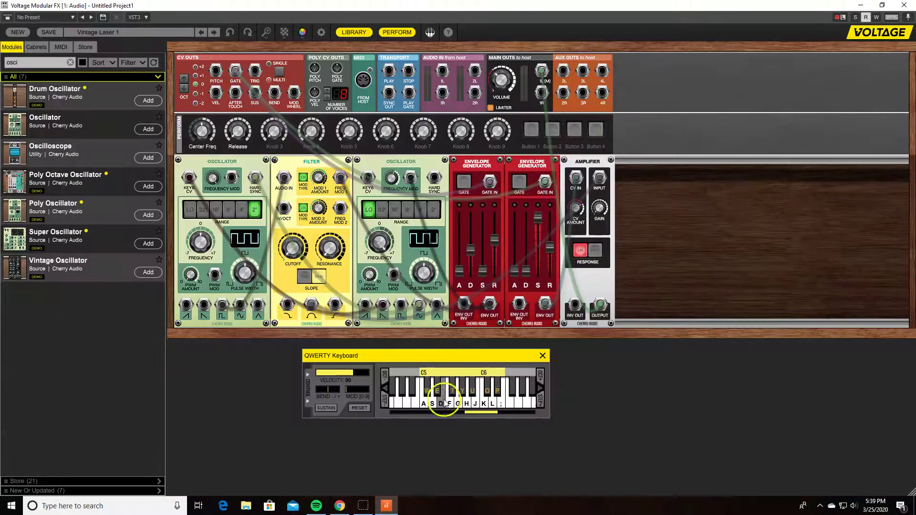
Play several notes on the on-screen keyboard to audition the Vintage Laser 1 preset.
{"action": "left_click", "coordinate": [466, 406]}
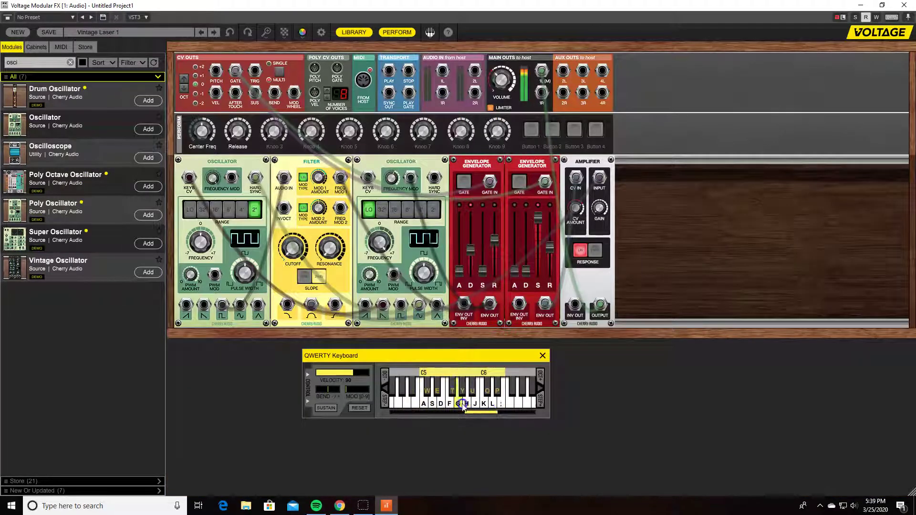
{"action": "left_click", "coordinate": [450, 409]}
{"action": "left_click", "coordinate": [464, 409]}
{"action": "left_click", "coordinate": [488, 408]}
{"action": "left_click", "coordinate": [441, 404]}
{"action": "left_click", "coordinate": [431, 404]}
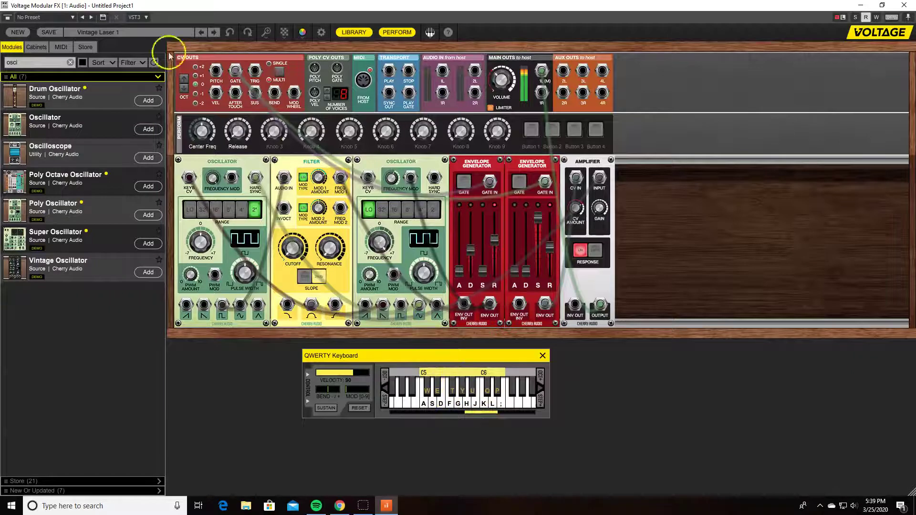
Load the preset Techno 06 and move the on-screen keyboard clear of the drum modules.
{"action": "left_click", "coordinate": [171, 35]}
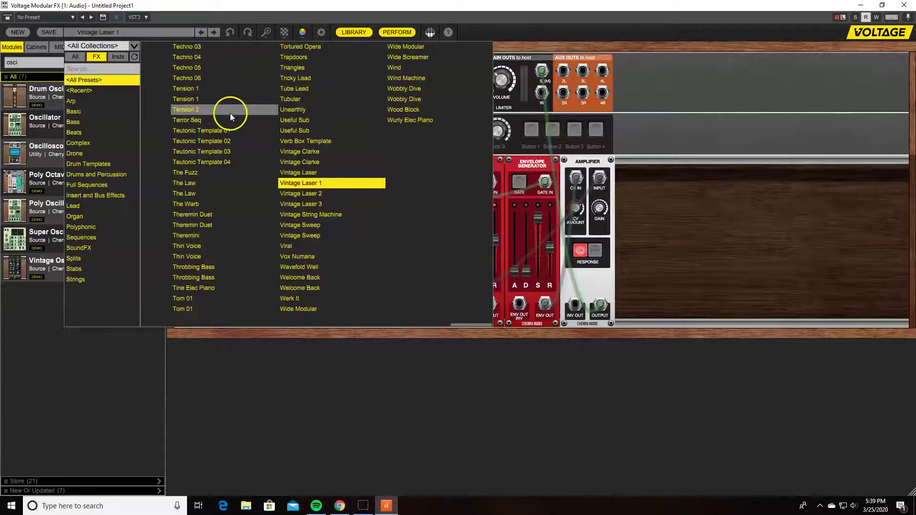
{"action": "scroll", "coordinate": [231, 82], "scroll_direction": "down", "scroll_amount": 3}
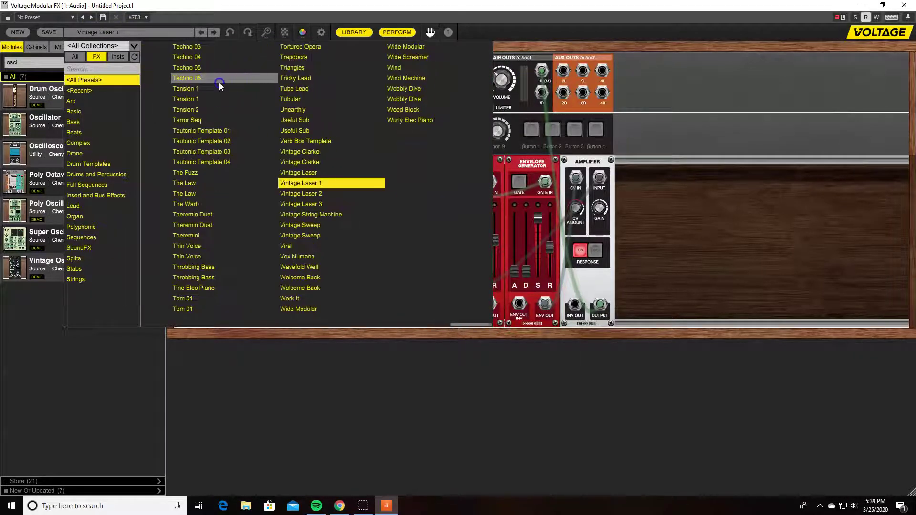
{"action": "left_click", "coordinate": [219, 78]}
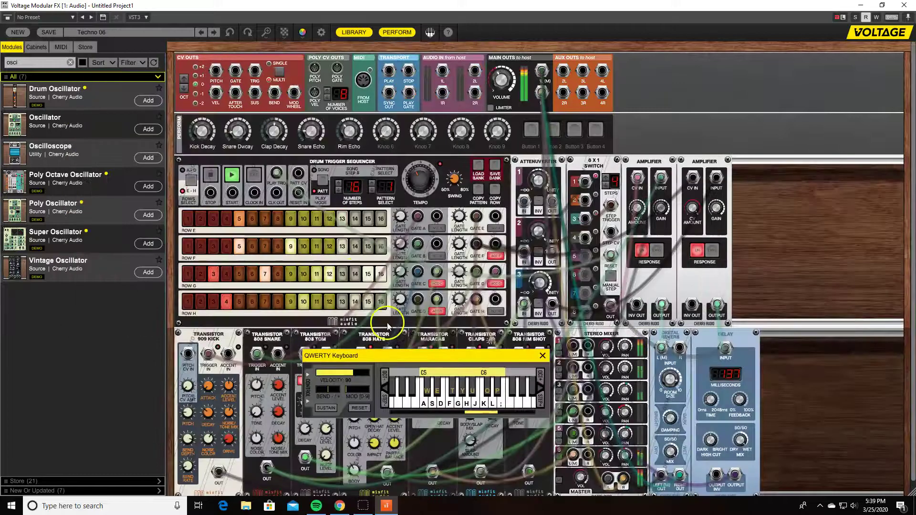
{"action": "scroll", "coordinate": [439, 329], "scroll_direction": "down", "scroll_amount": 1}
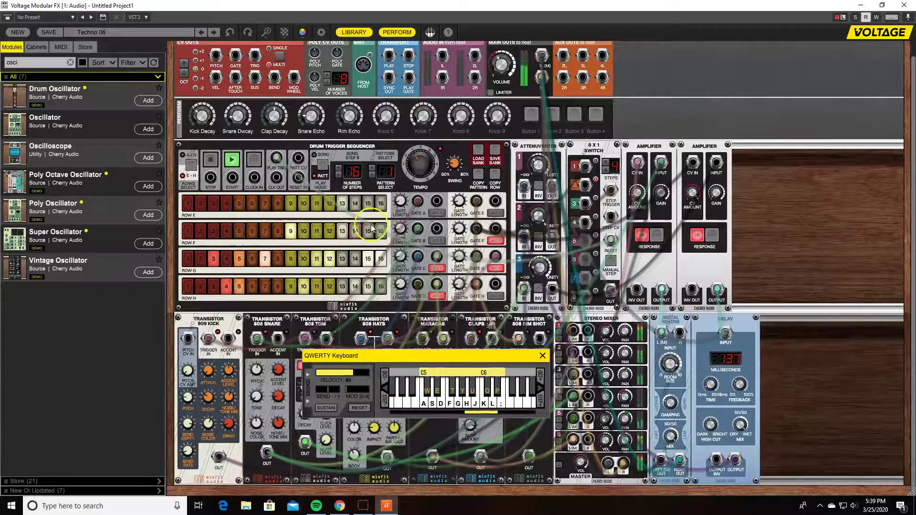
{"action": "left_click_drag", "start_coordinate": [382, 355], "coordinate": [655, 196]}
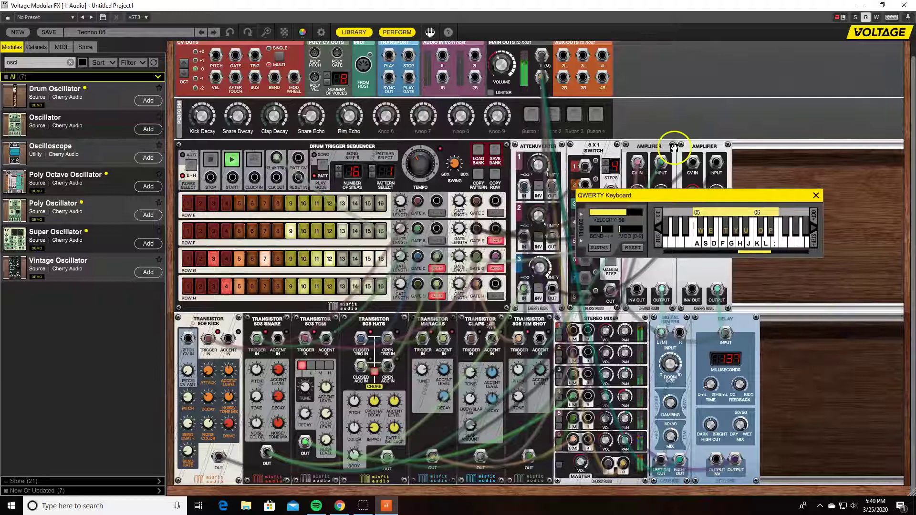
{"action": "left_click_drag", "start_coordinate": [498, 74], "coordinate": [499, 102]}
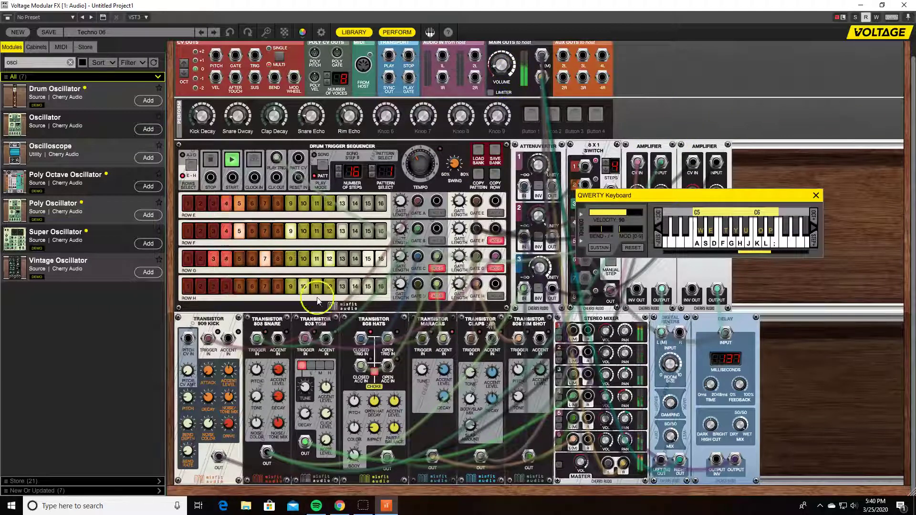
Play several notes over the running Techno 06 sequence, and close the on-screen keyboard.
{"action": "left_click", "coordinate": [722, 245]}
{"action": "left_click", "coordinate": [705, 244]}
{"action": "left_click", "coordinate": [738, 244]}
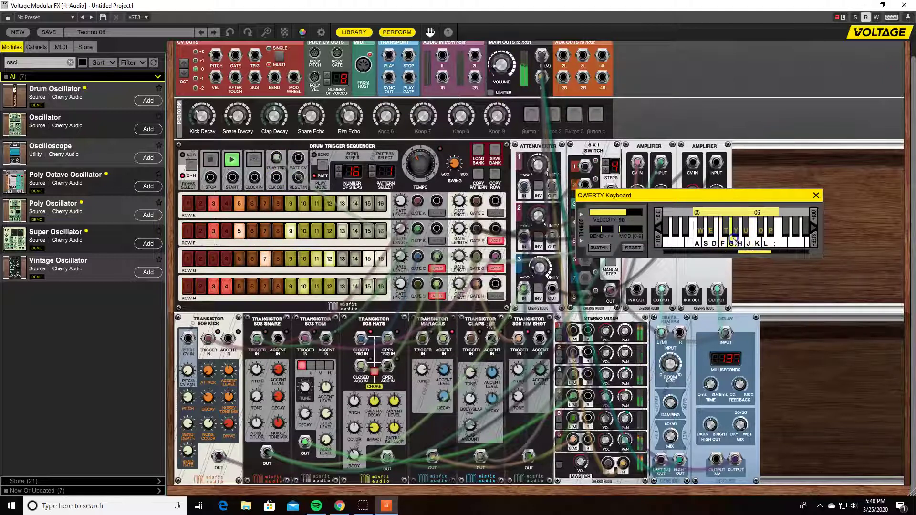
{"action": "left_click", "coordinate": [730, 244]}
{"action": "left_click", "coordinate": [747, 233]}
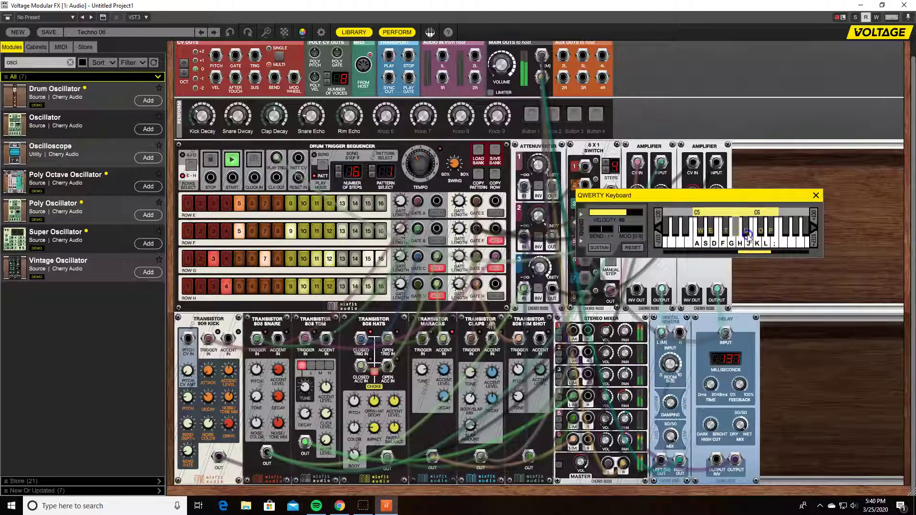
{"action": "left_click", "coordinate": [815, 195]}
{"action": "left_click", "coordinate": [622, 156]}
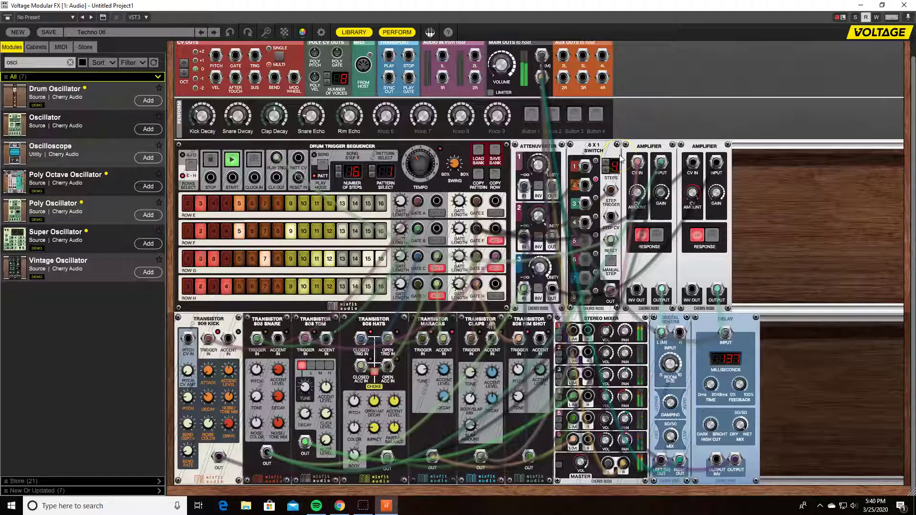
Change the running pattern in rows E to H of the Drum Trigger Sequencer, clearing step 9 in row F and step 4 in row H.
{"action": "left_click", "coordinate": [279, 211]}
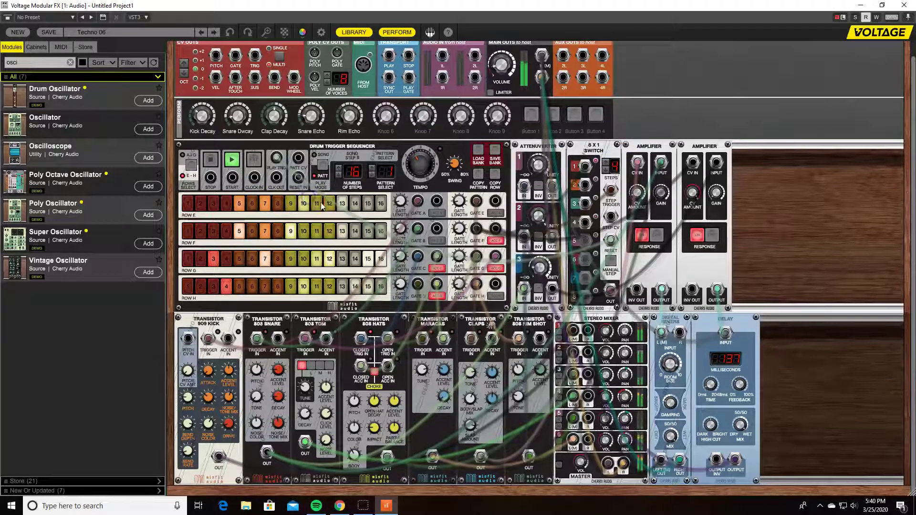
{"action": "left_click", "coordinate": [291, 232]}
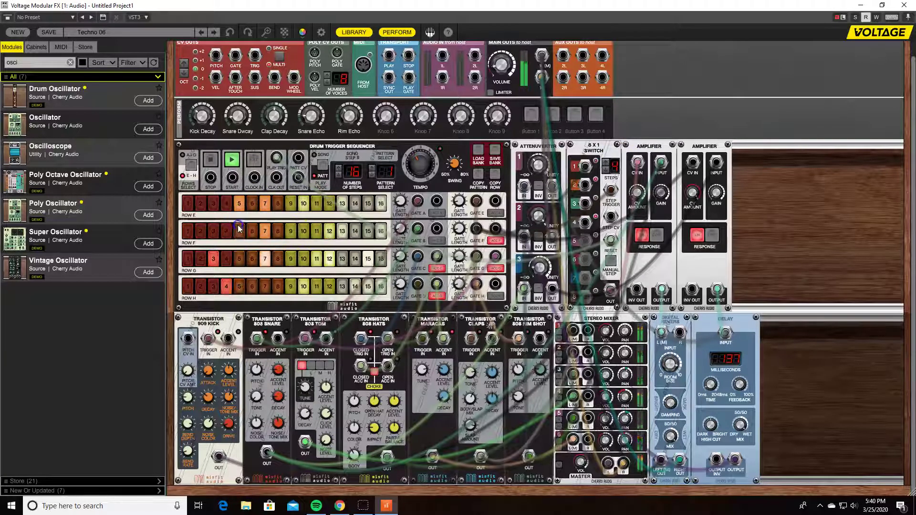
{"action": "left_click", "coordinate": [214, 258]}
{"action": "left_click", "coordinate": [228, 282]}
{"action": "left_click", "coordinate": [226, 282]}
{"action": "left_click", "coordinate": [238, 231]}
{"action": "left_click", "coordinate": [238, 203]}
{"action": "left_click", "coordinate": [317, 204]}
{"action": "left_click", "coordinate": [356, 204]}
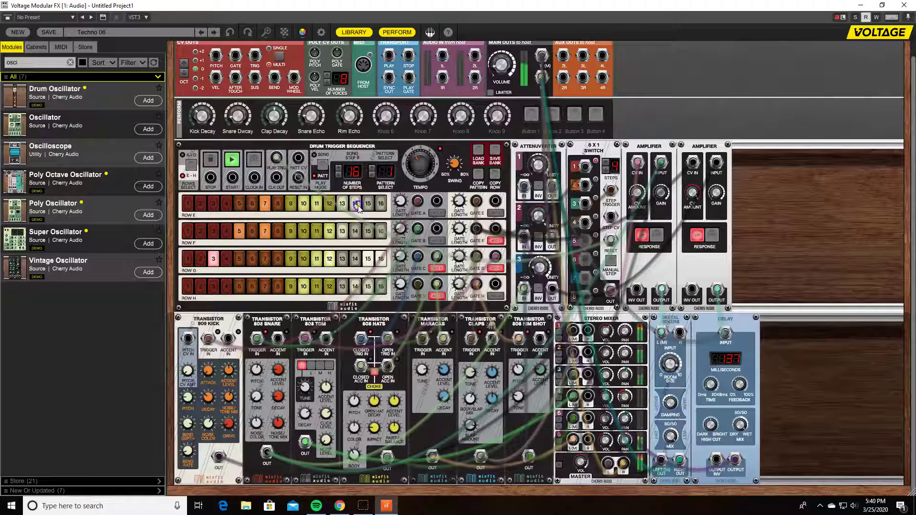
Switch on steps 3 and 8 in row F and step 8 in row G, and set the 808 Tom's range to H.
{"action": "left_click", "coordinate": [278, 234]}
{"action": "left_click", "coordinate": [278, 257]}
{"action": "left_click", "coordinate": [214, 234]}
{"action": "left_click", "coordinate": [311, 366]}
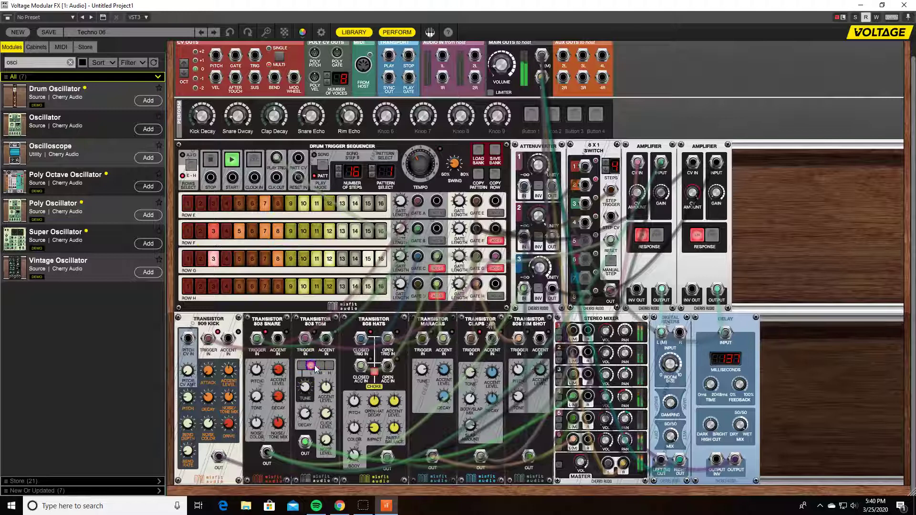
{"action": "left_click", "coordinate": [329, 366]}
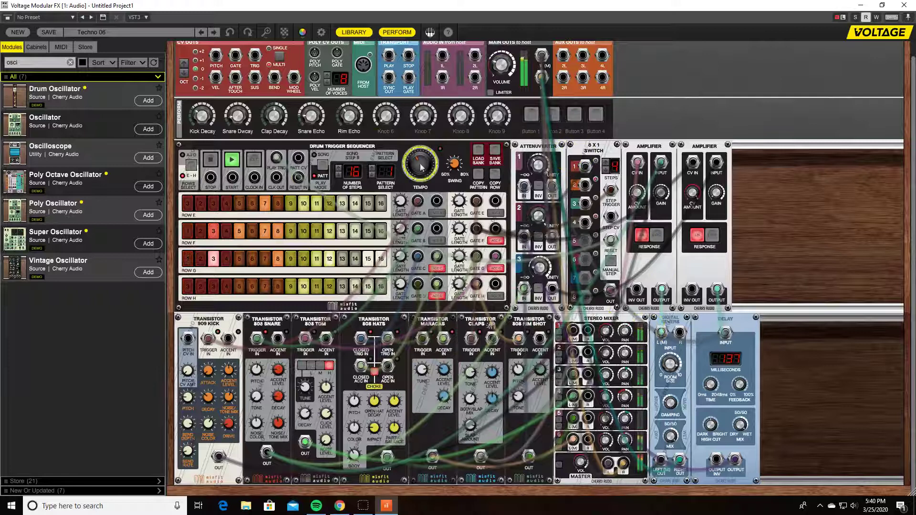
Load the preset Signal Lead without saving the changes to the Techno 06 patch.
{"action": "left_click", "coordinate": [191, 32]}
{"action": "scroll", "coordinate": [213, 136], "scroll_direction": "up", "scroll_amount": 3}
{"action": "left_click", "coordinate": [213, 141]}
{"action": "left_click", "coordinate": [484, 277]}
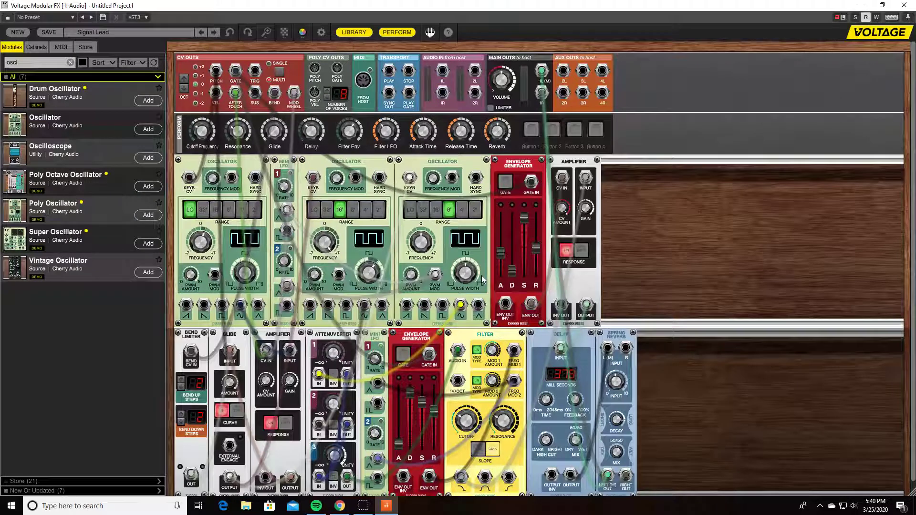
Reopen the on-screen keyboard and play several notes with the Signal Lead preset.
{"action": "left_click", "coordinate": [316, 123]}
{"action": "left_click", "coordinate": [429, 32]}
{"action": "left_click", "coordinate": [722, 259]}
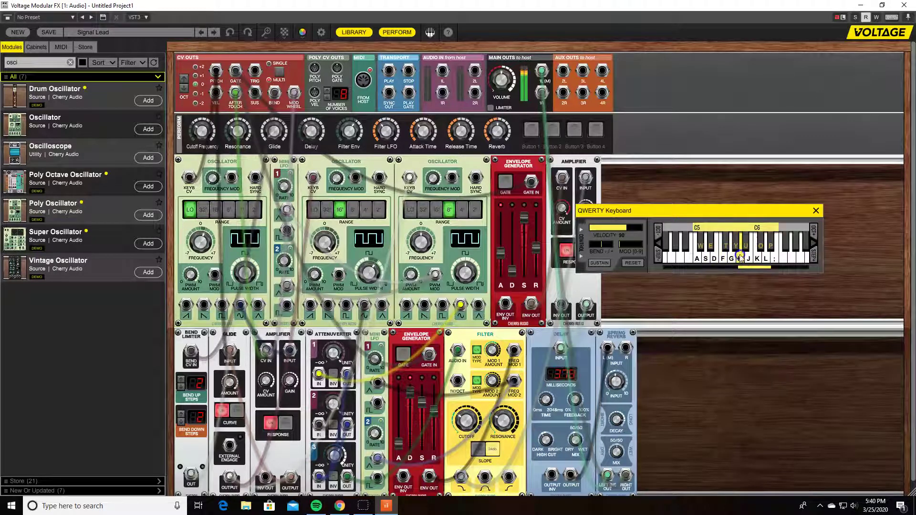
{"action": "left_click_drag", "start_coordinate": [726, 259], "coordinate": [749, 258]}
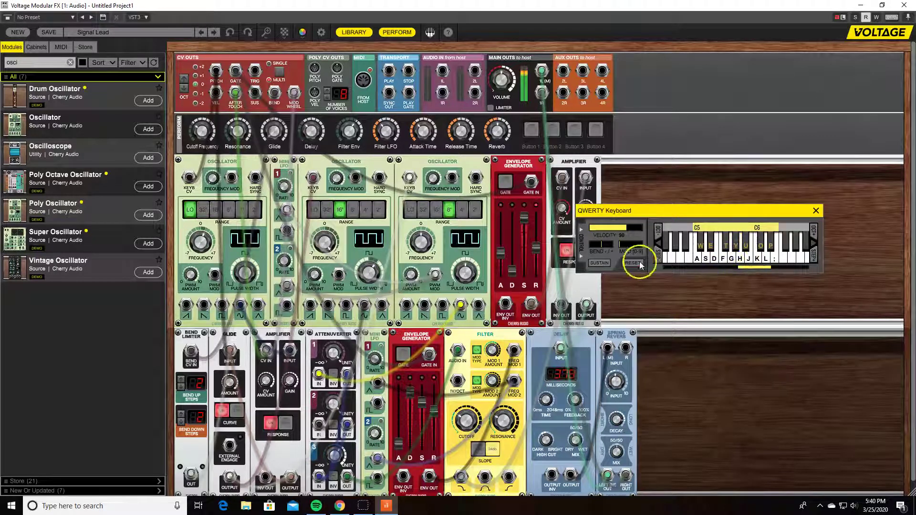